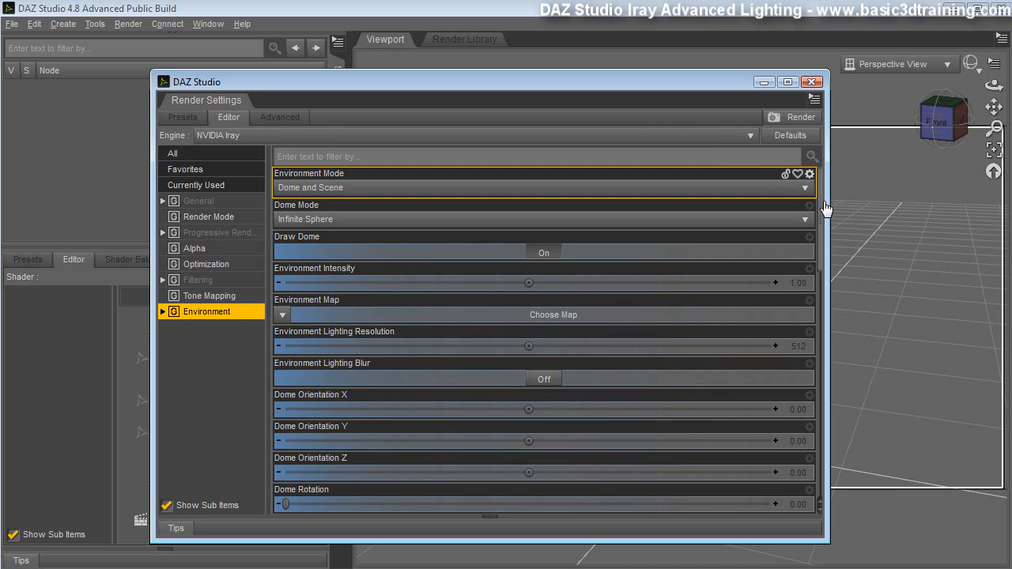
drag(821, 215, 819, 429)
scroll(453, 373, up, 5)
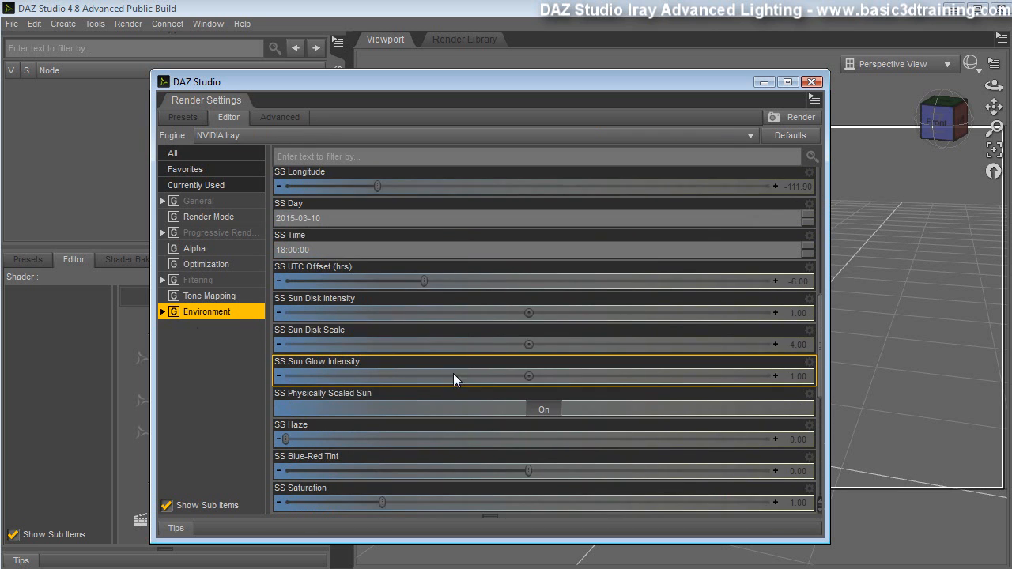
- Review the Tone Mapping, Filtering and Progressive Rendering categories, then close Render Settings
click(194, 299)
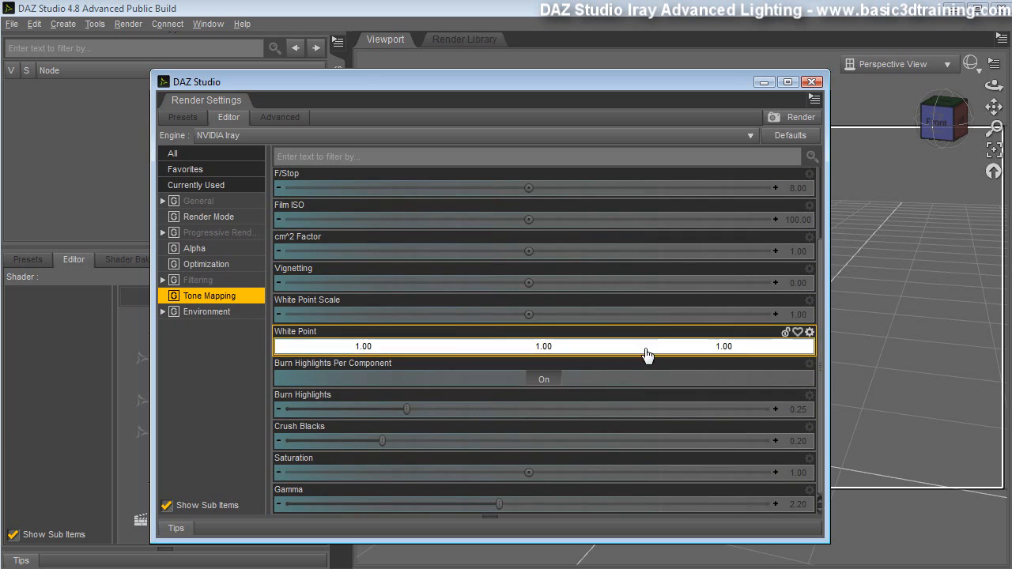
scroll(585, 348, up, 3)
click(197, 280)
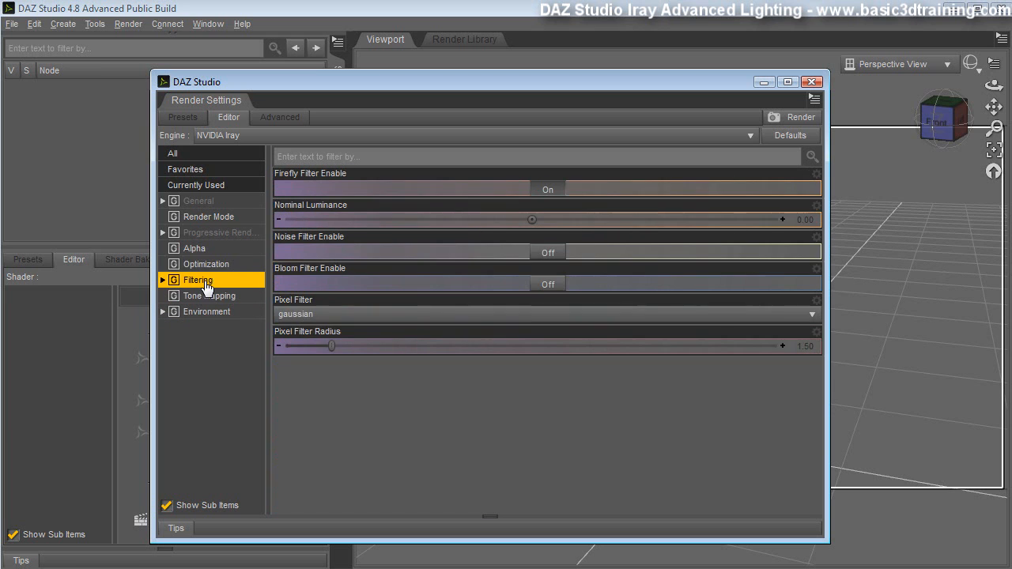
click(195, 248)
click(201, 218)
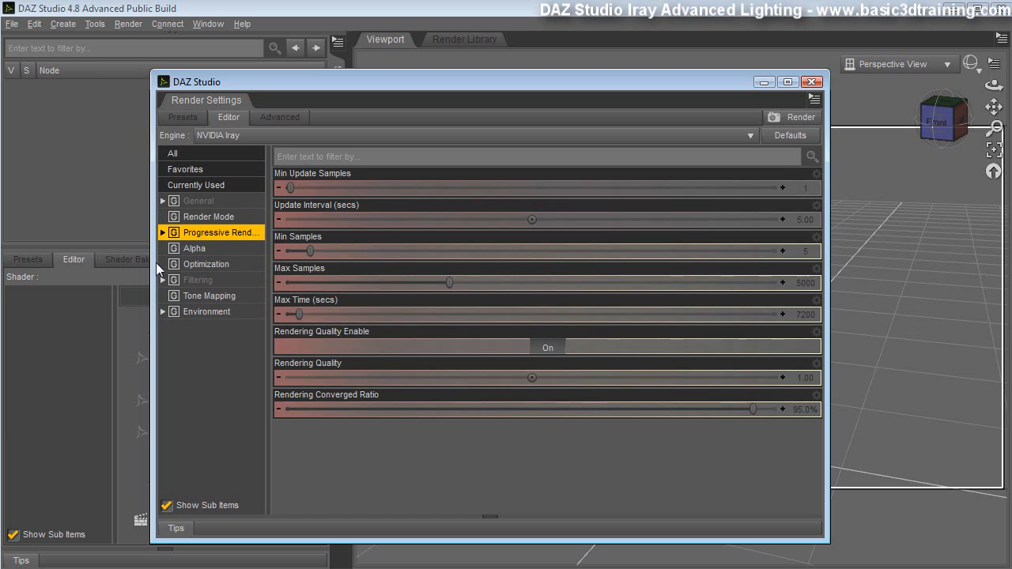
click(813, 82)
click(62, 24)
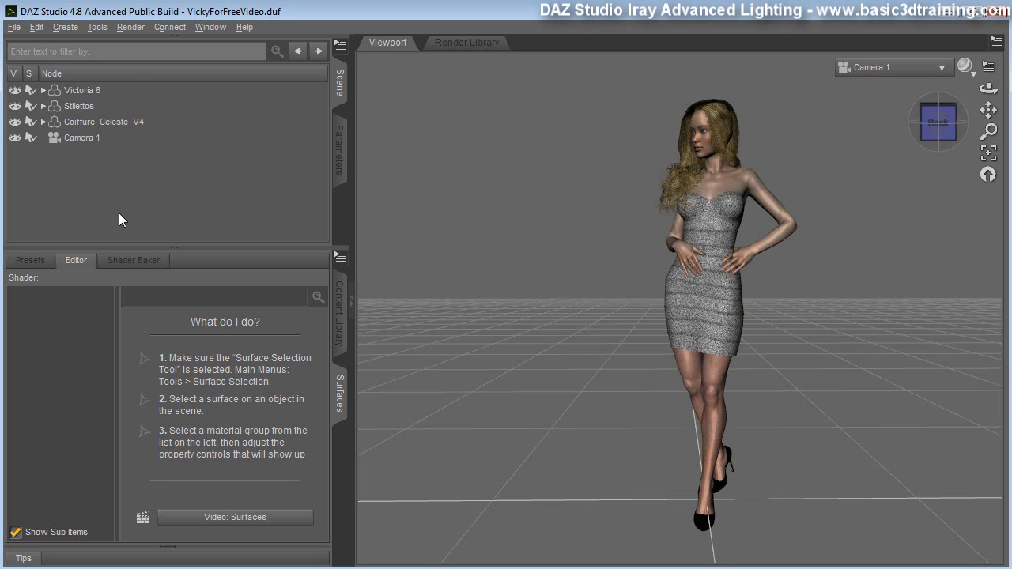
- Create a 1 m plane primitive at the world centre and select it in the Scene list
click(65, 27)
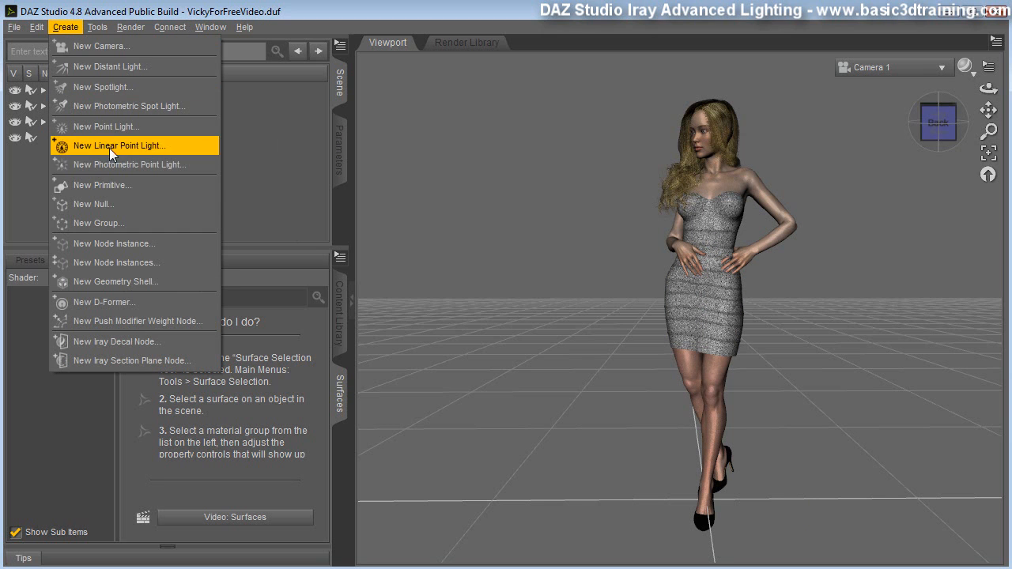
click(98, 186)
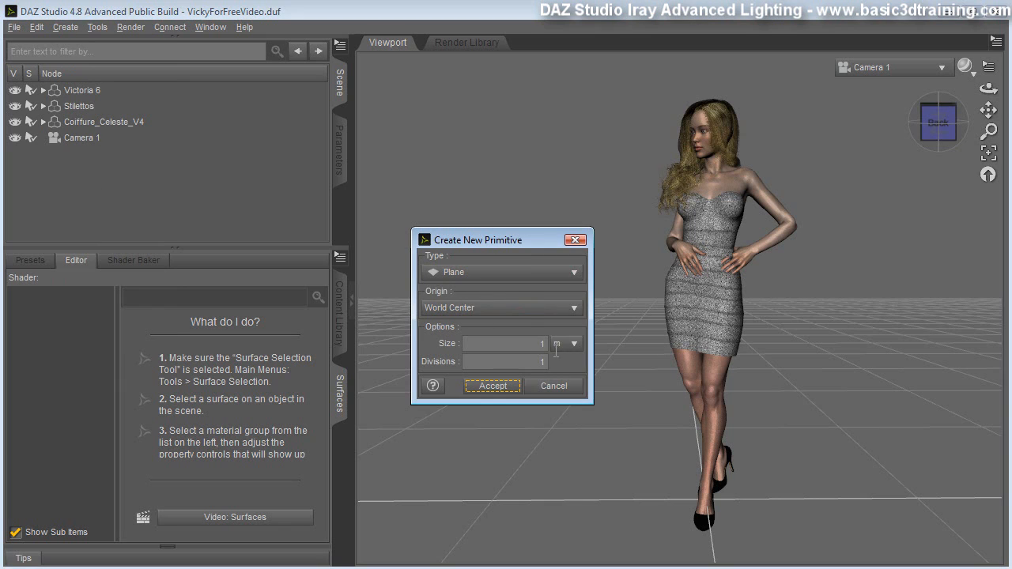
click(492, 386)
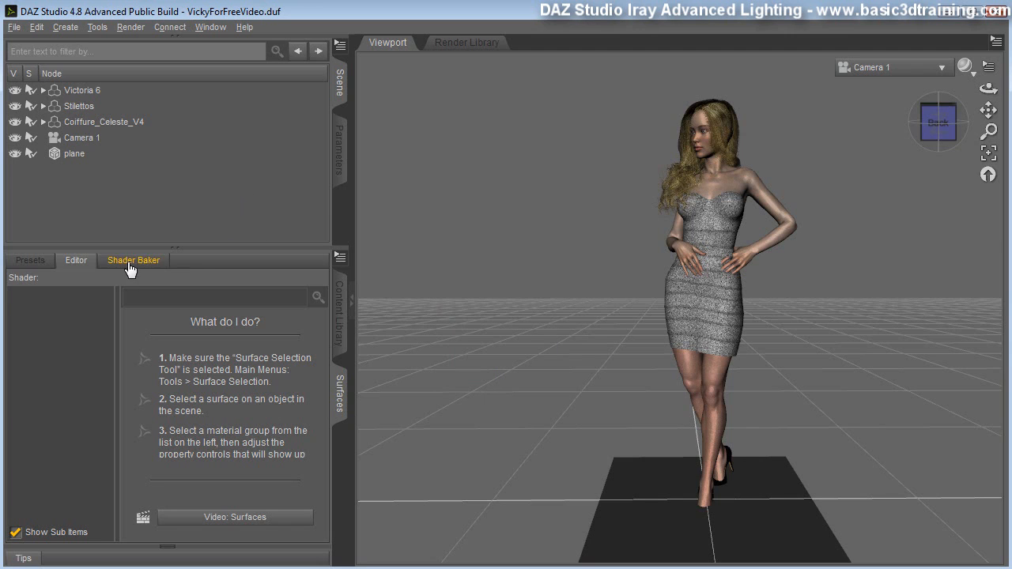
click(74, 153)
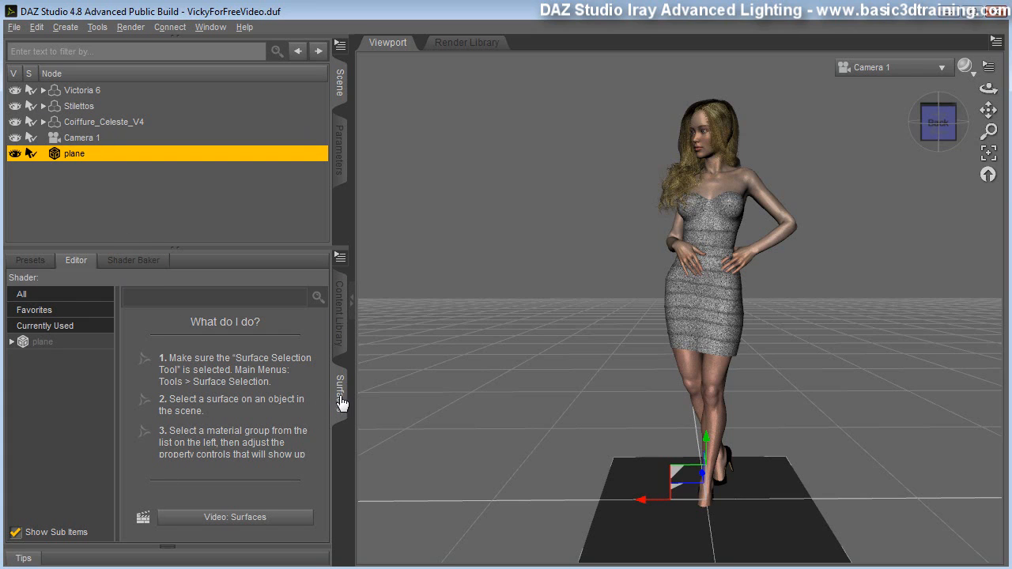
- Apply the Iray Emissive shader preset to the plane's surface
click(43, 341)
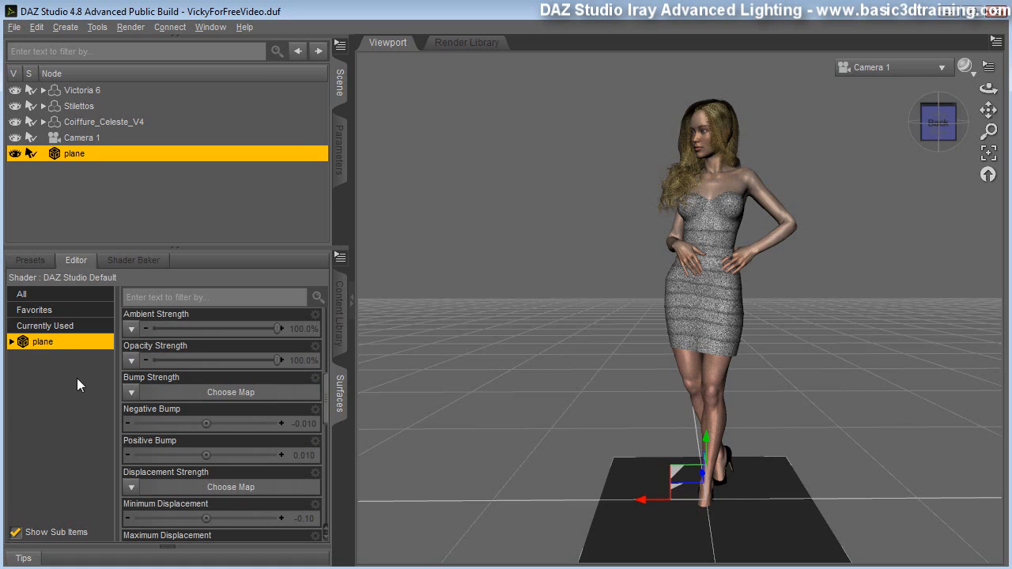
click(32, 261)
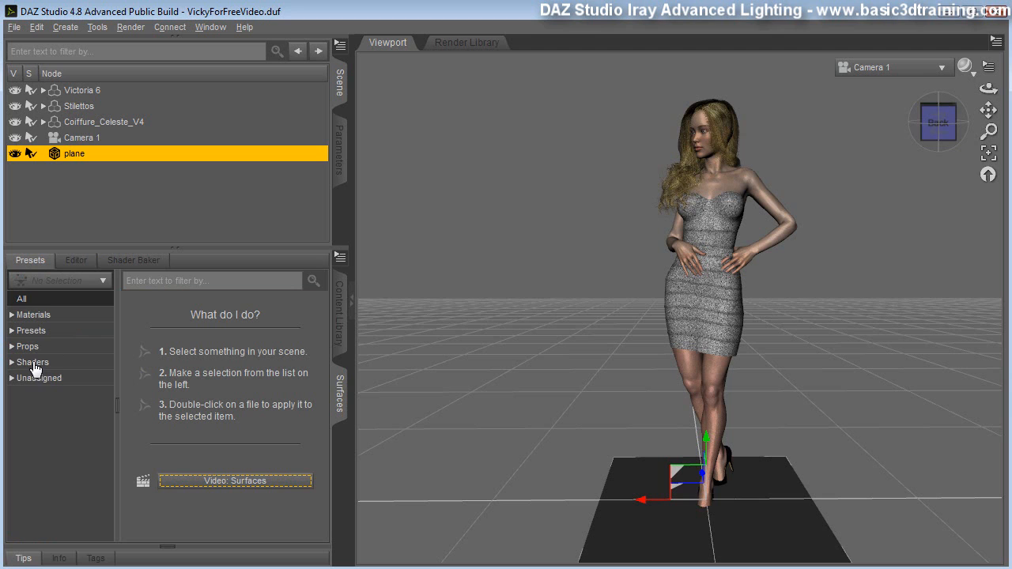
click(35, 363)
click(12, 362)
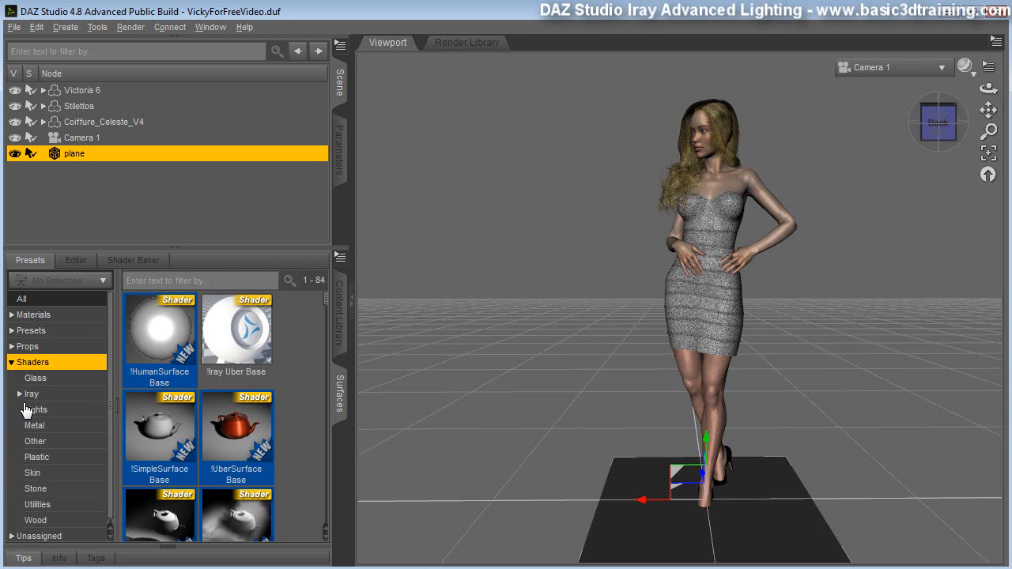
click(32, 394)
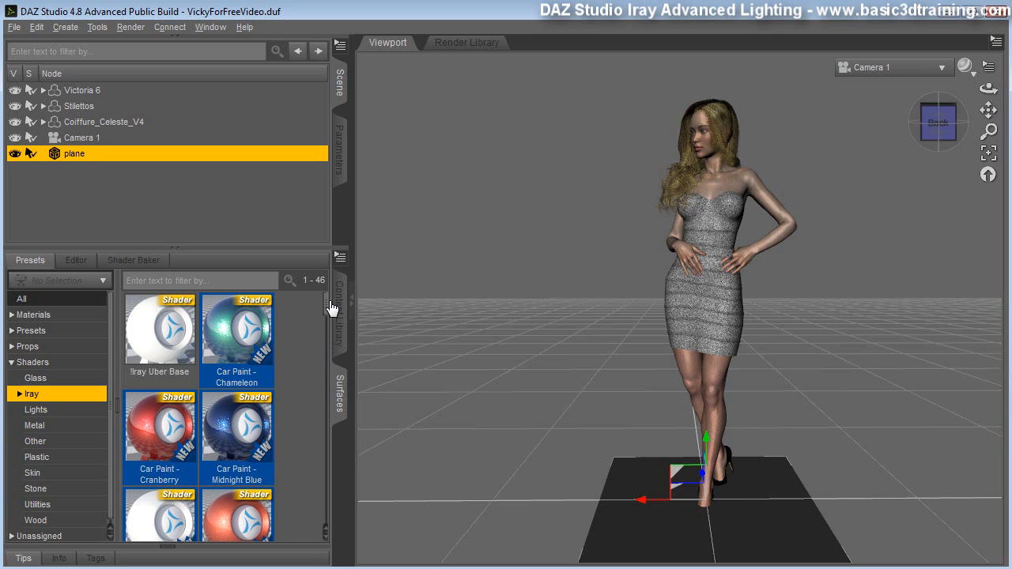
drag(328, 307, 328, 342)
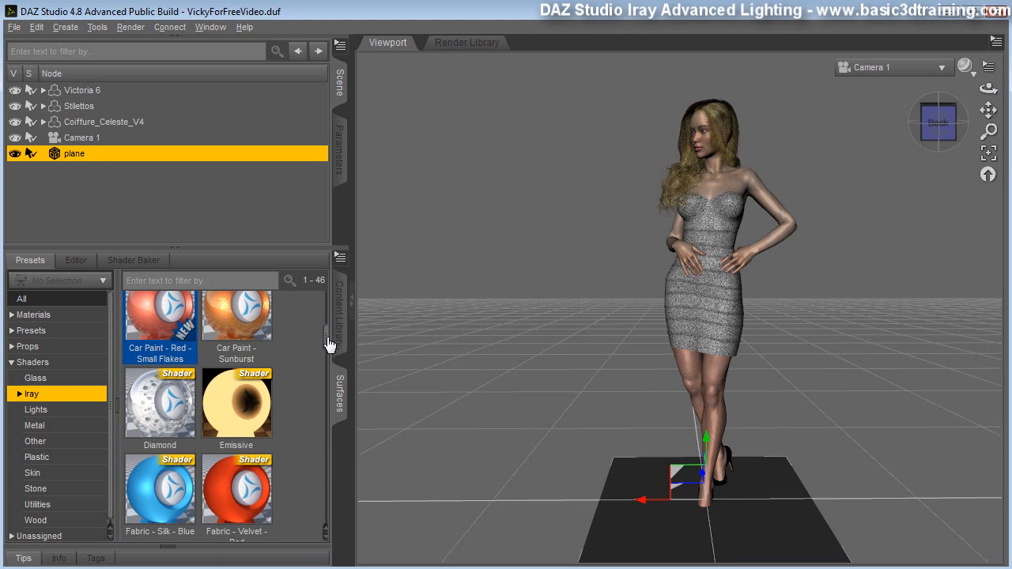
double_click(238, 419)
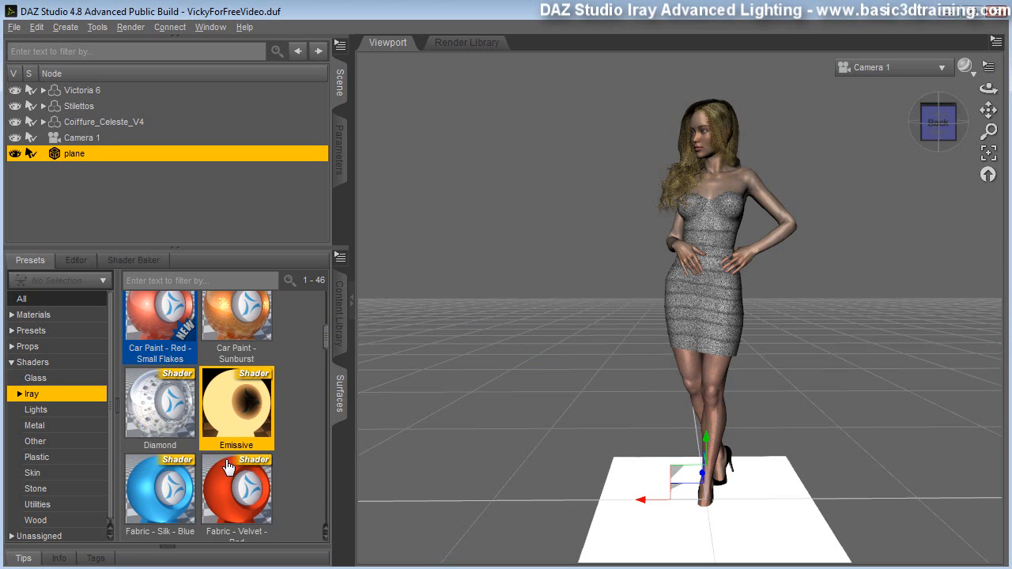
- Set the plane's emission temperature to 6500 K and turn two-sided light on
click(77, 260)
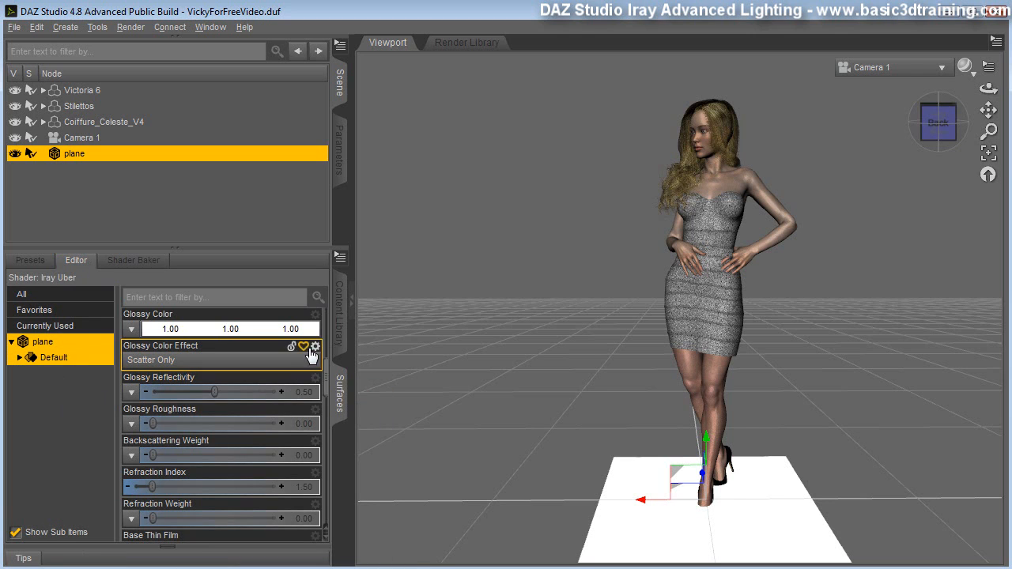
scroll(322, 380, down, 4)
scroll(322, 388, down, 4)
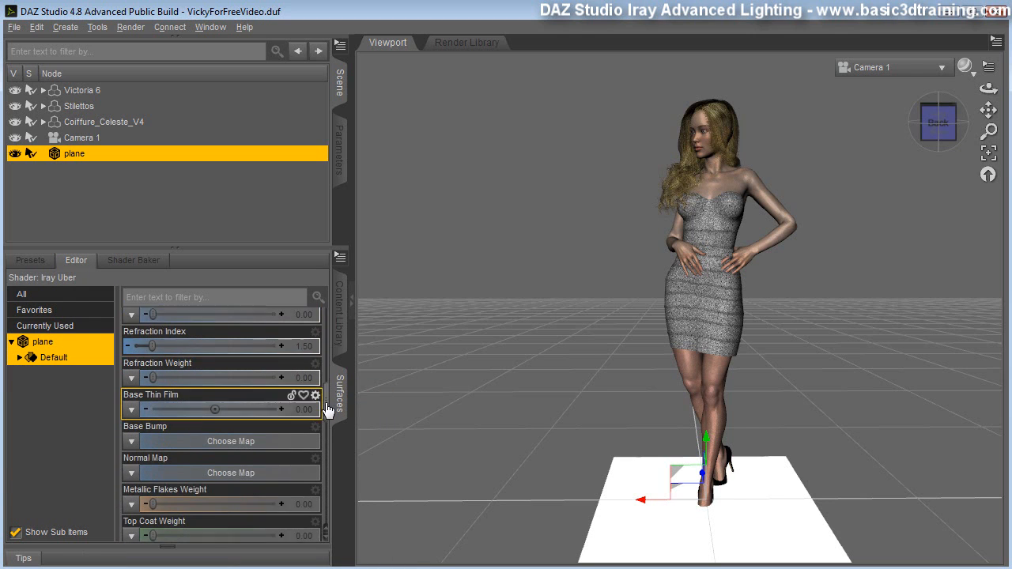
scroll(308, 443, down, 4)
double_click(301, 460)
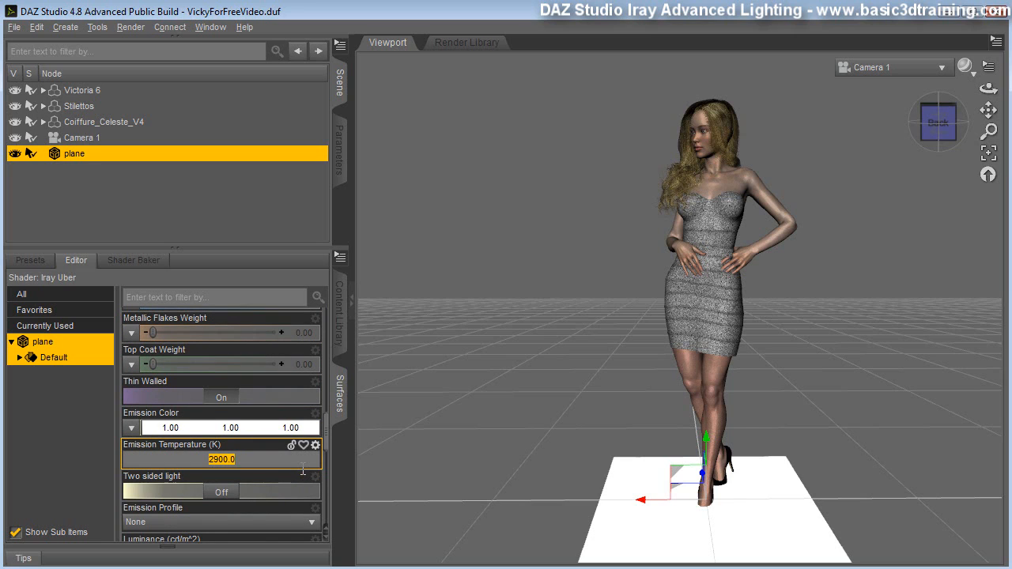
text(6500)
key(Return)
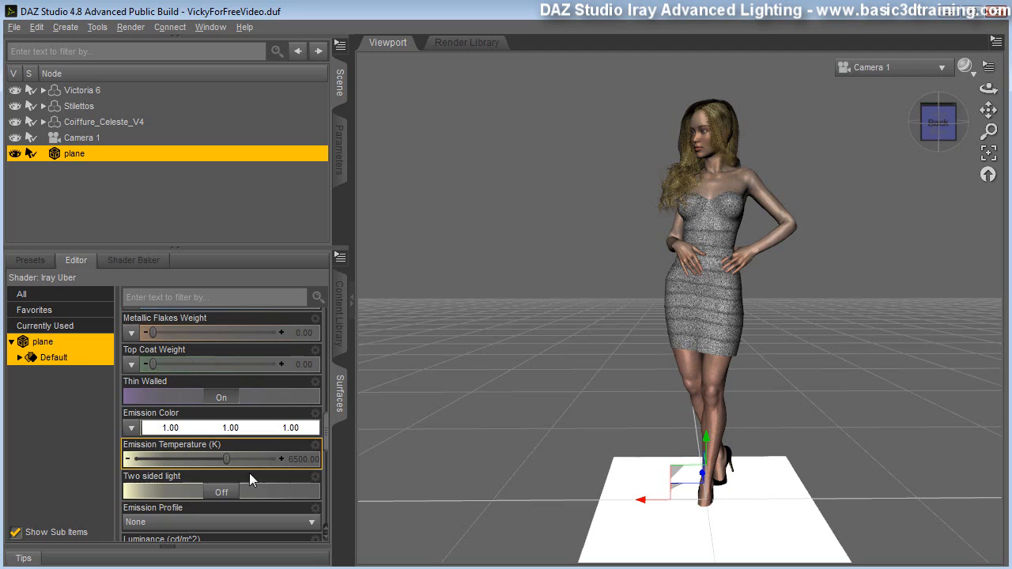
click(245, 493)
click(222, 491)
click(253, 509)
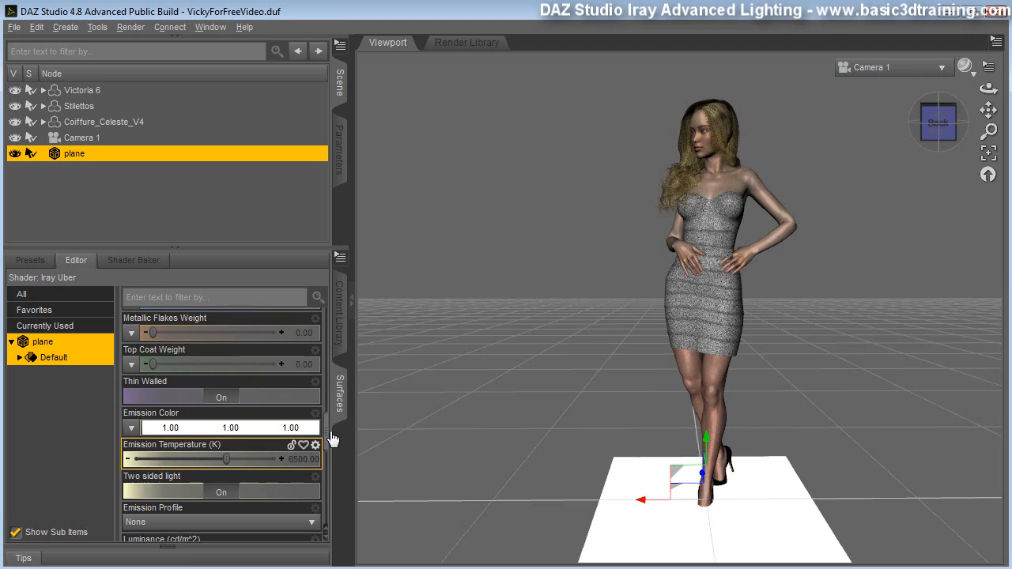
scroll(333, 438, down, 3)
click(222, 472)
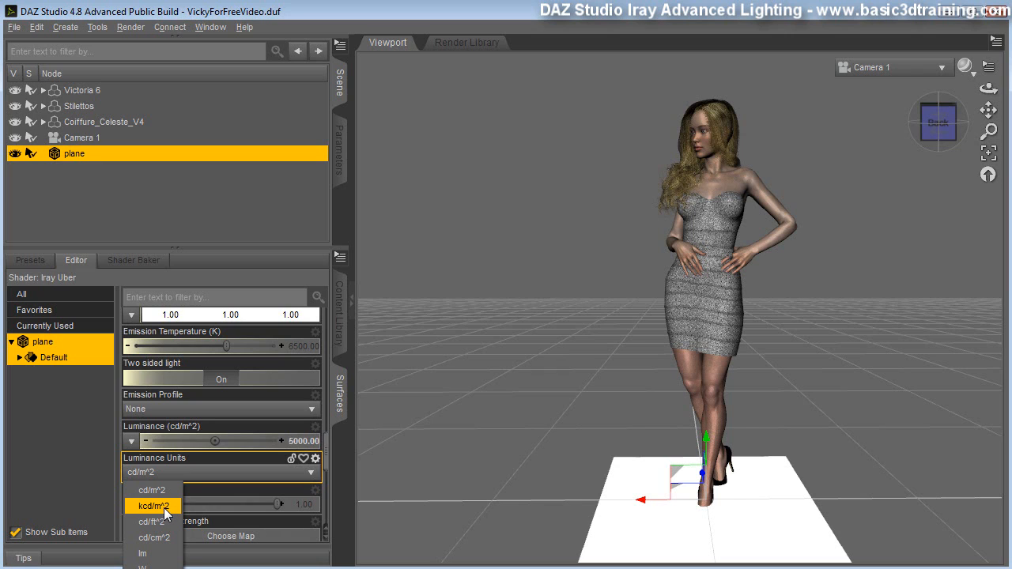
scroll(237, 474, up, 1)
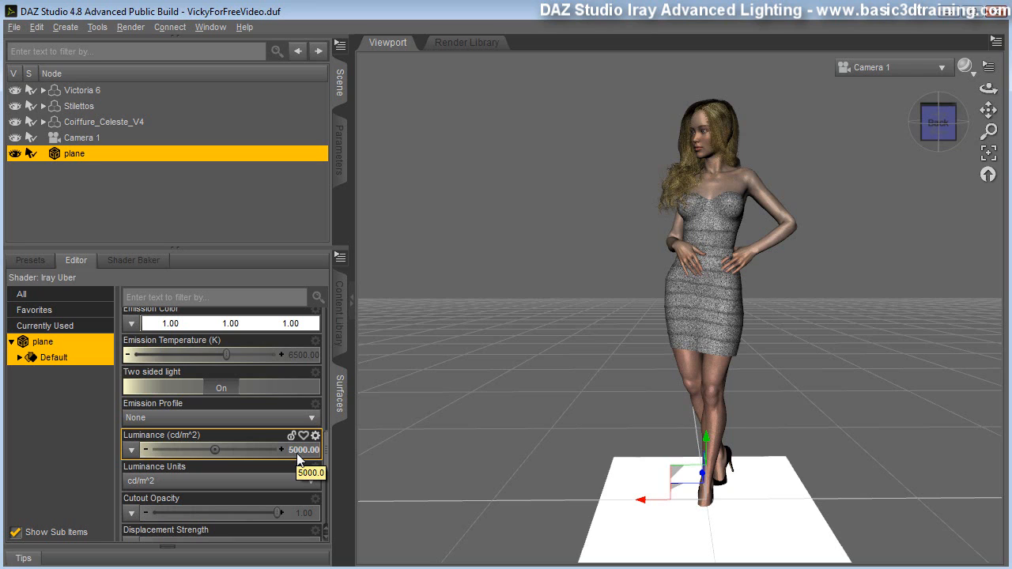
- Set luminance to 2000 cd/m², then move the plane left along X and scale it up
click(299, 452)
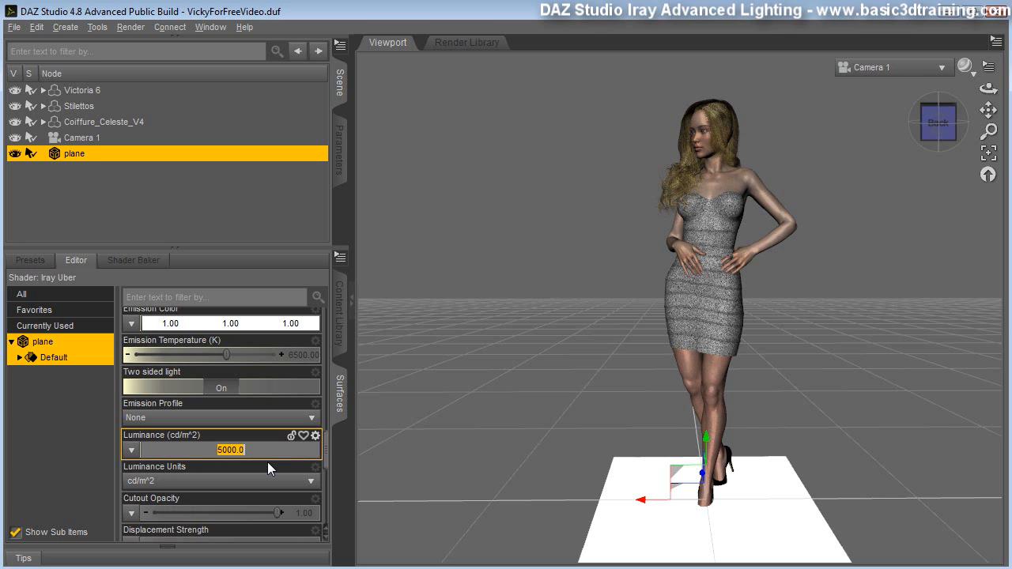
text(2000)
key(Return)
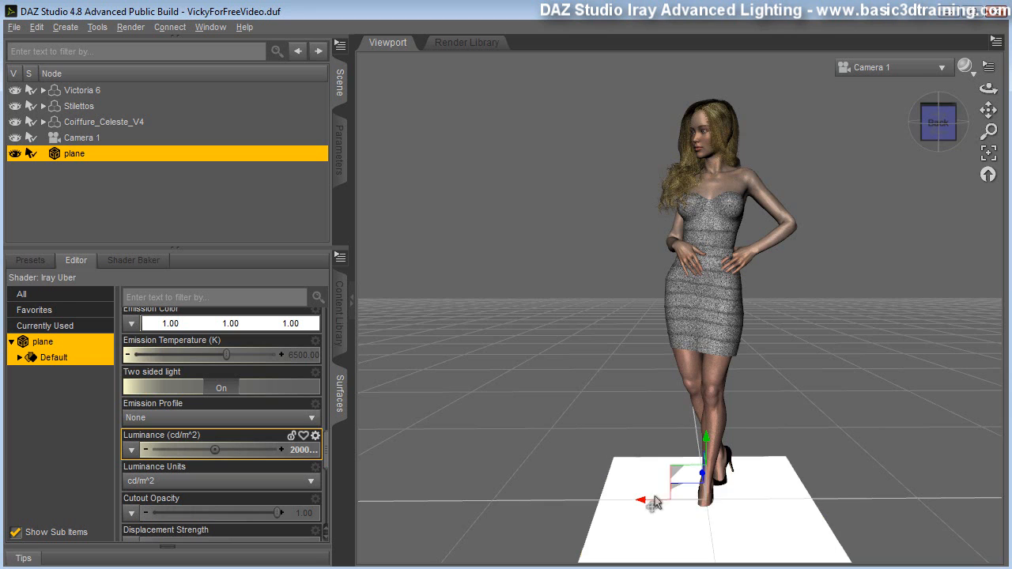
drag(645, 500, 375, 484)
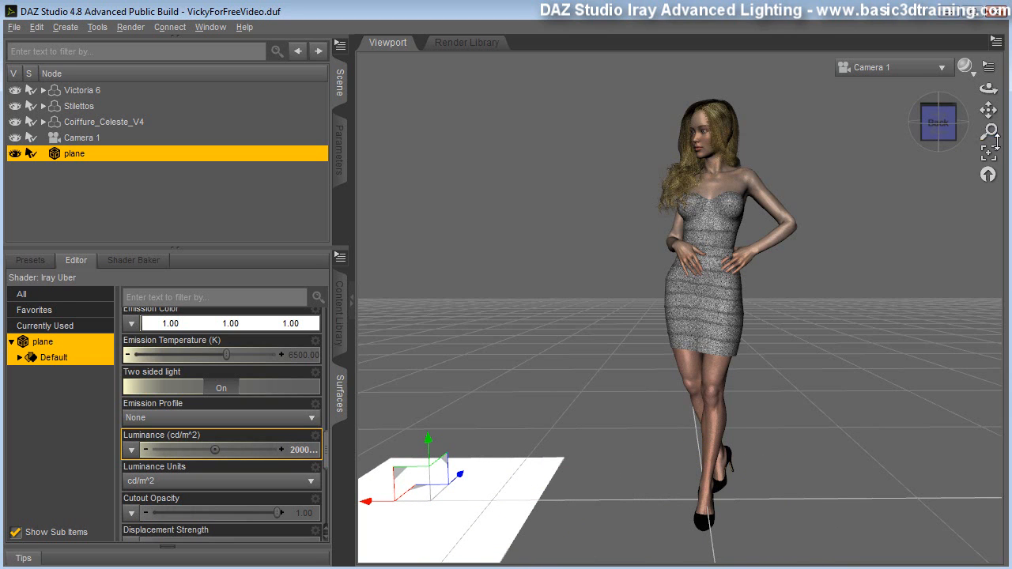
drag(989, 130, 989, 158)
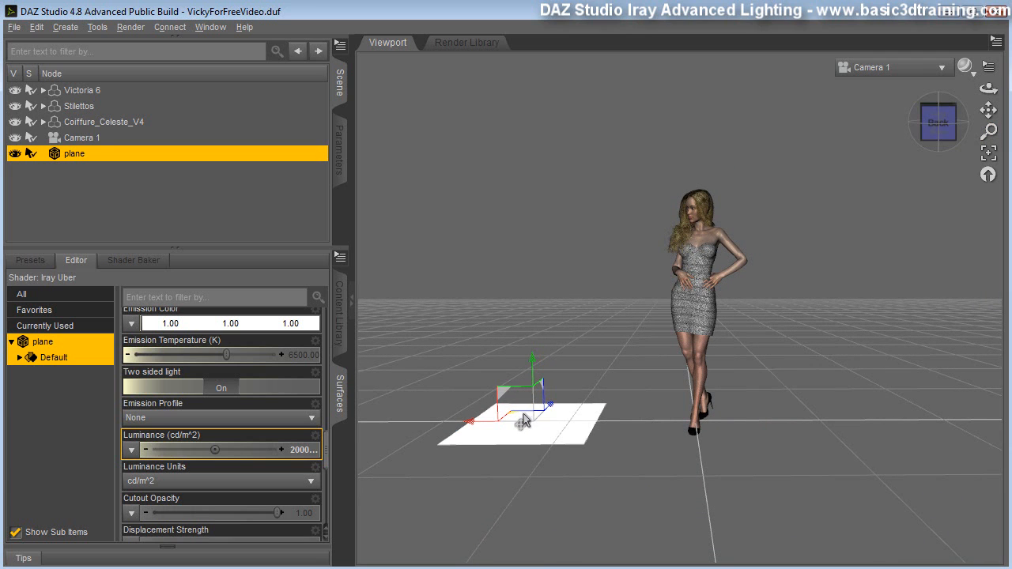
drag(525, 420, 491, 450)
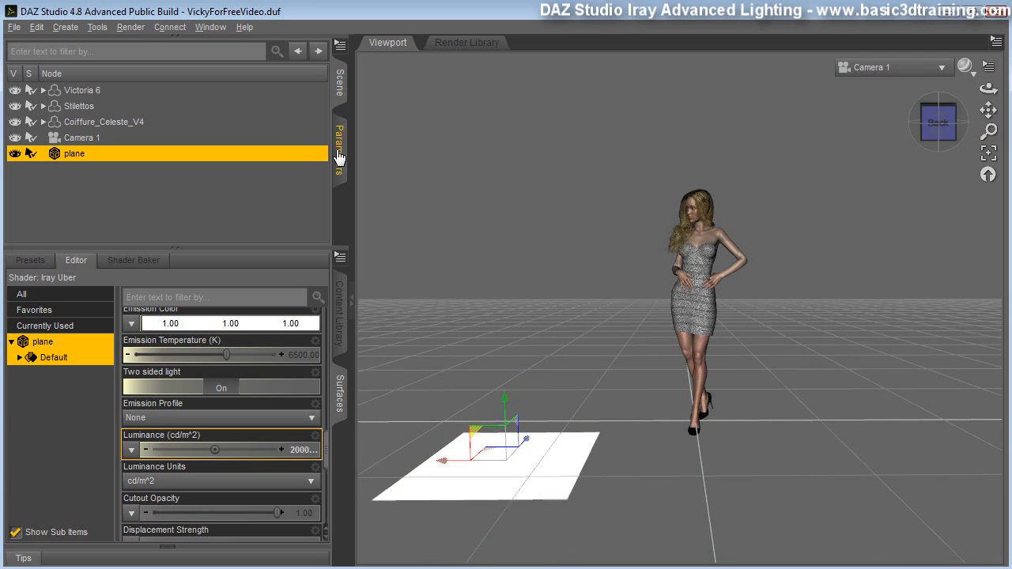
- Rotate the plane 90° on X to stand it upright and spin it to face the figure
click(340, 150)
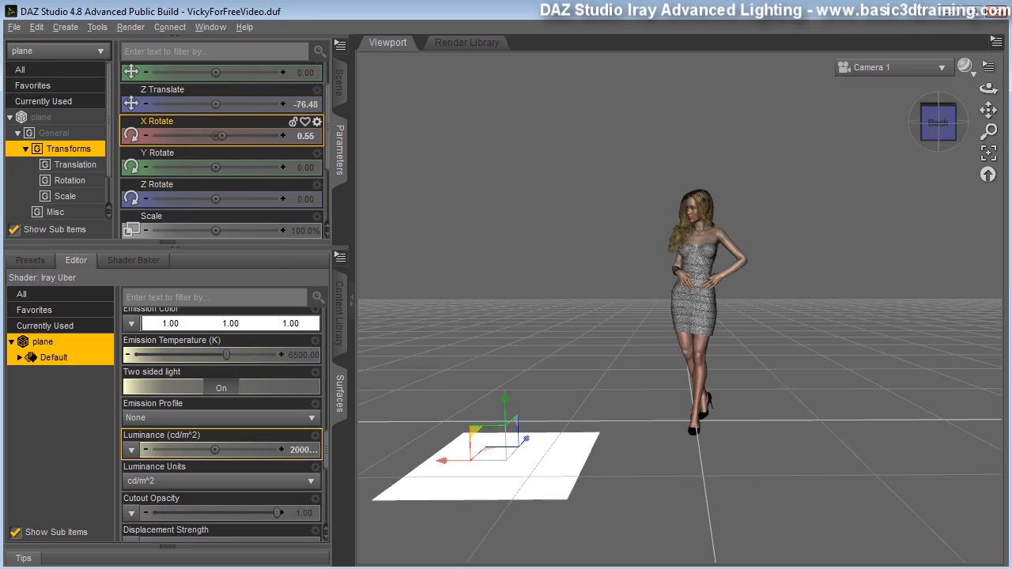
drag(220, 136, 298, 137)
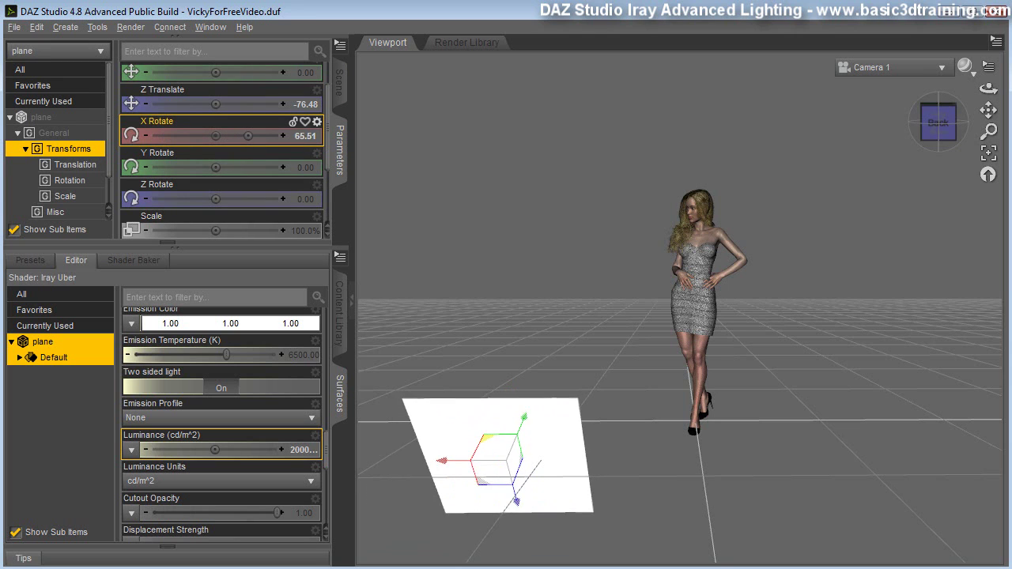
double_click(297, 136)
text(90)
key(Return)
scroll(305, 142, up, 1)
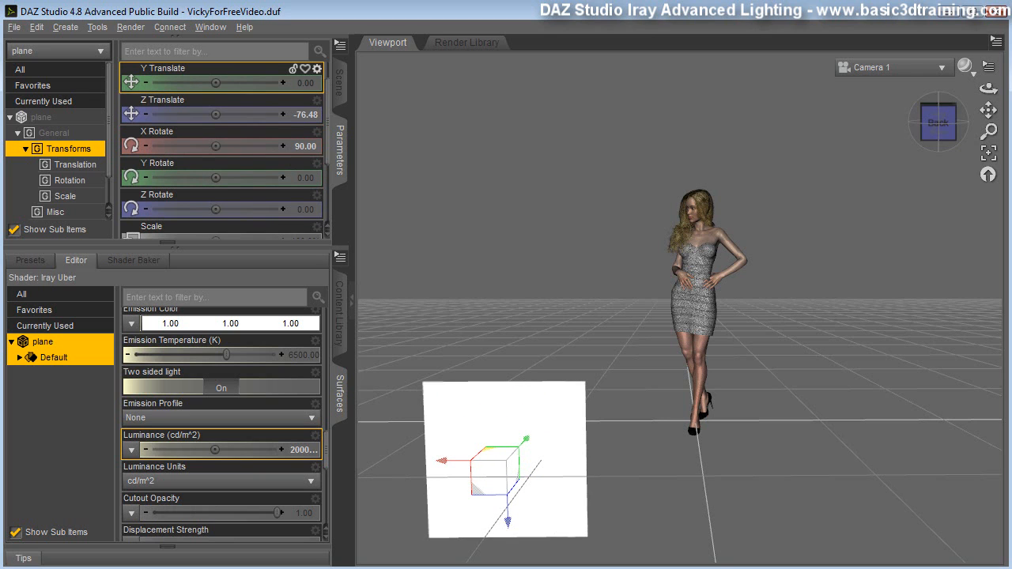
click(98, 27)
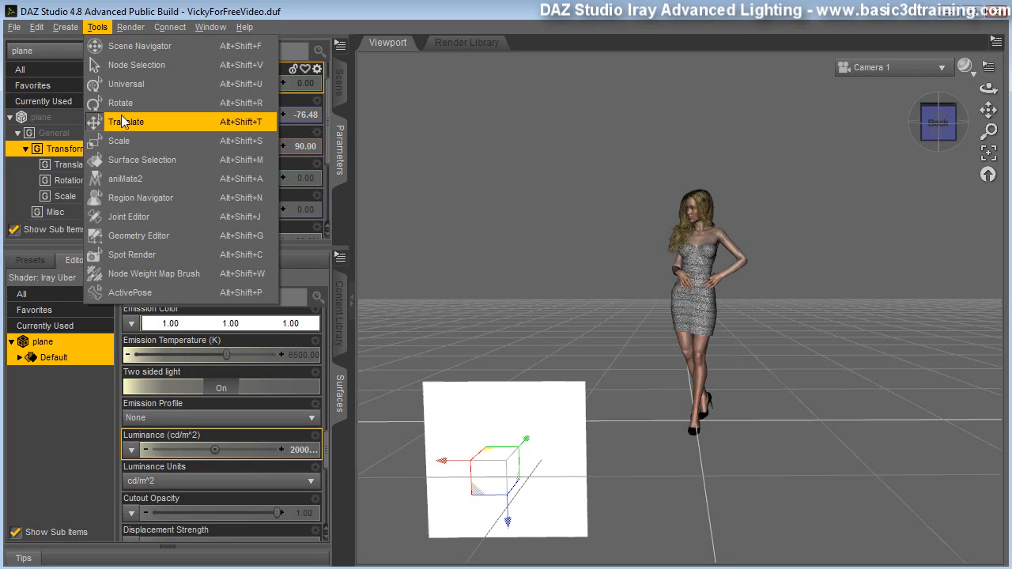
click(120, 103)
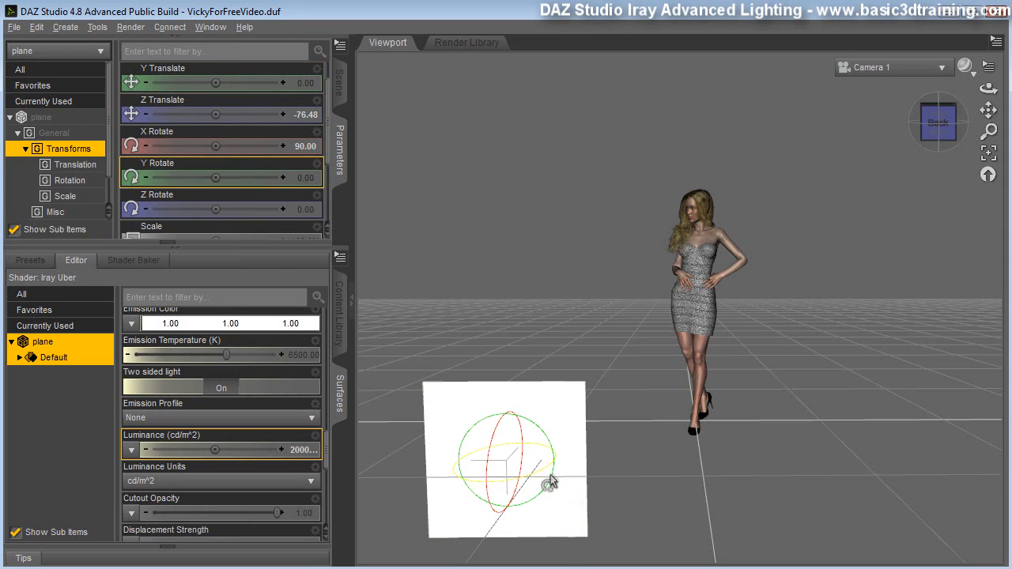
mouse_move(551, 483)
mouse_down()
mouse_move(523, 498)
mouse_move(518, 489)
mouse_up()
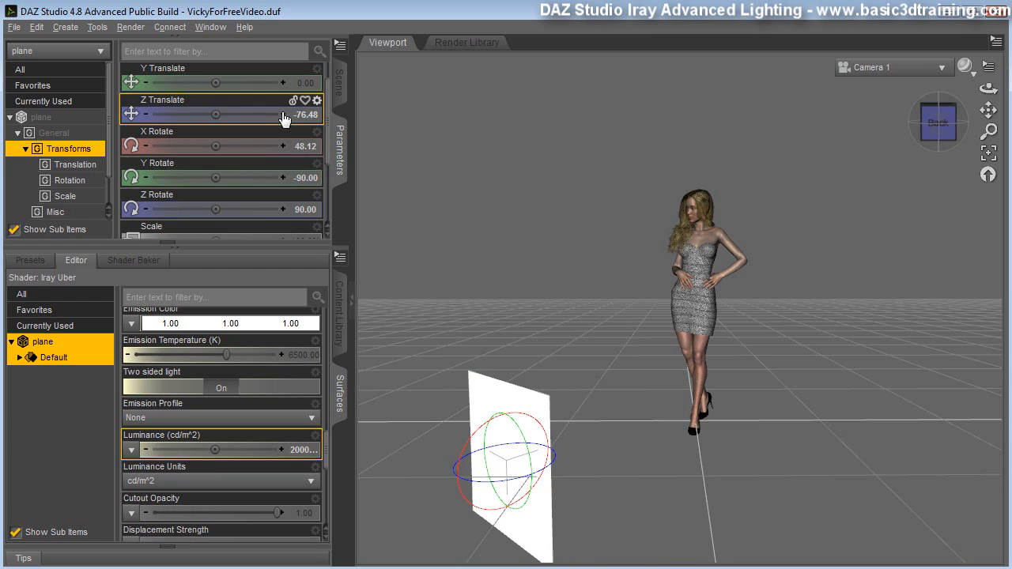
scroll(285, 117, up, 1)
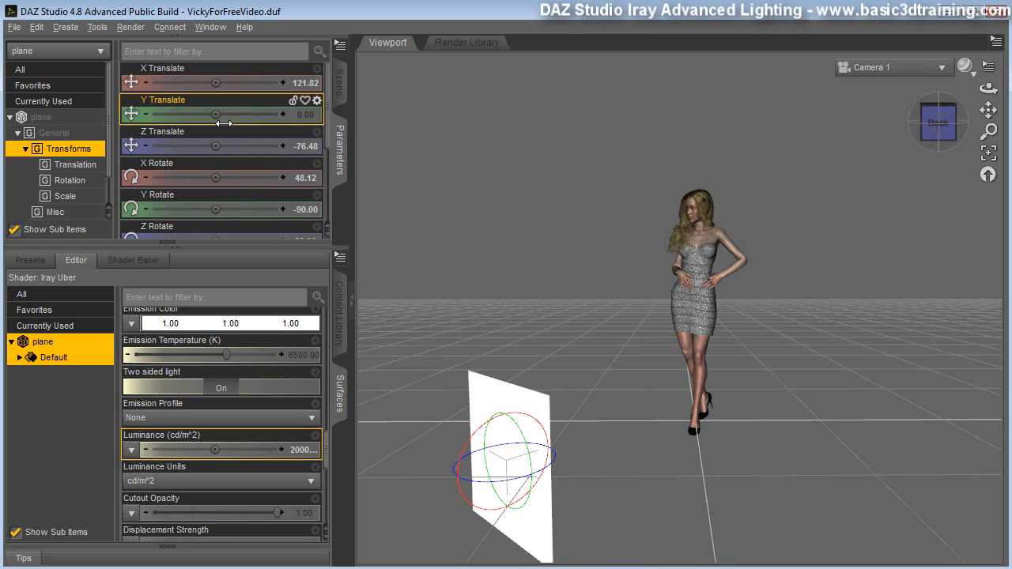
- Raise the plane high, tilt it down toward Victoria and slide it sideways closer to her
drag(219, 113, 252, 114)
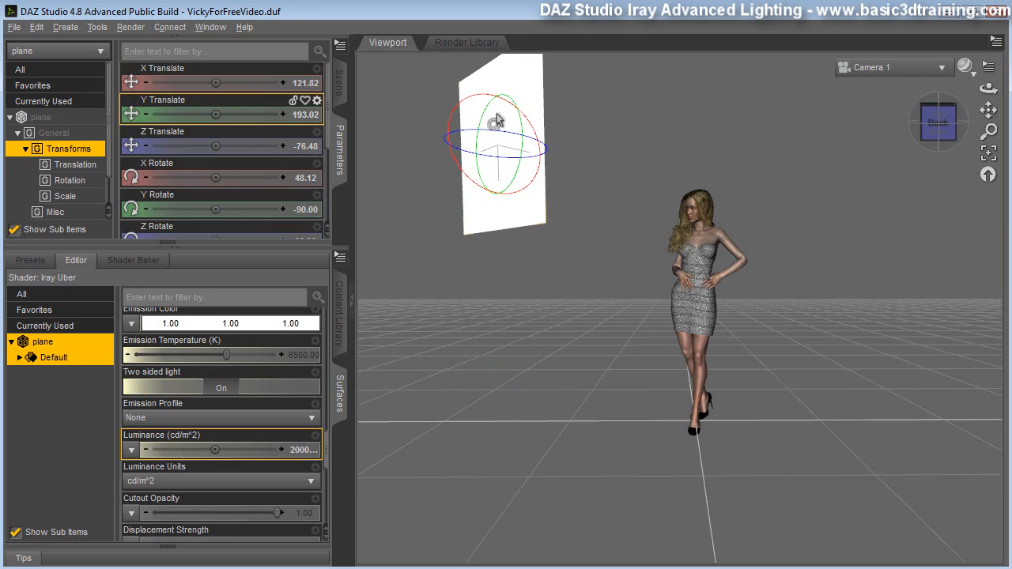
drag(491, 125, 409, 175)
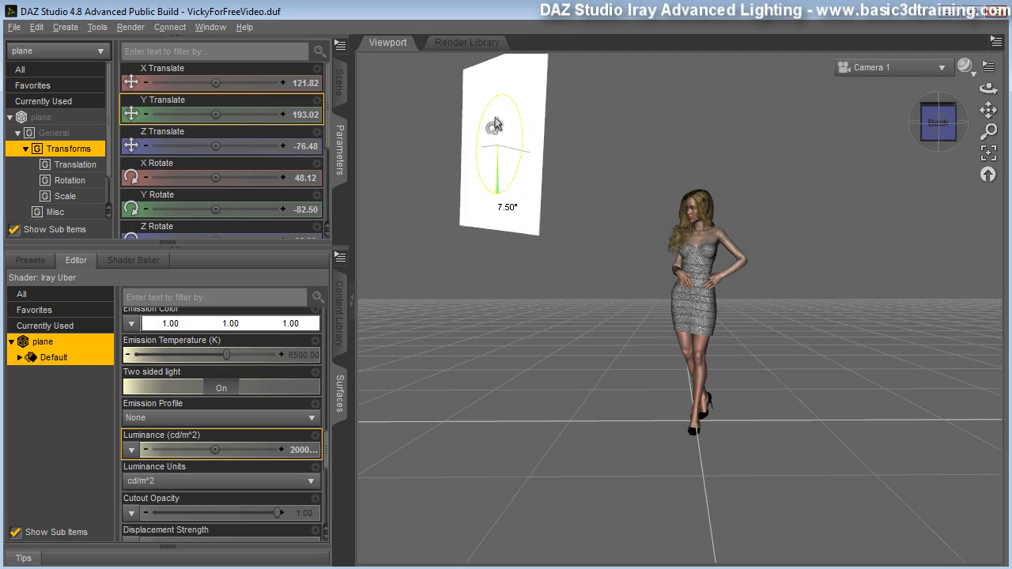
drag(466, 131, 472, 181)
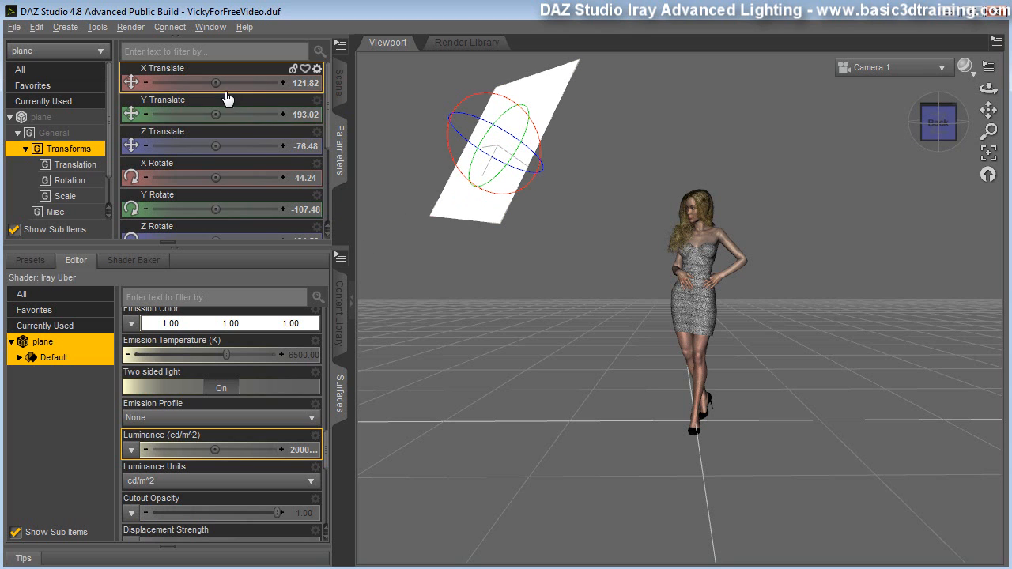
drag(229, 87, 198, 87)
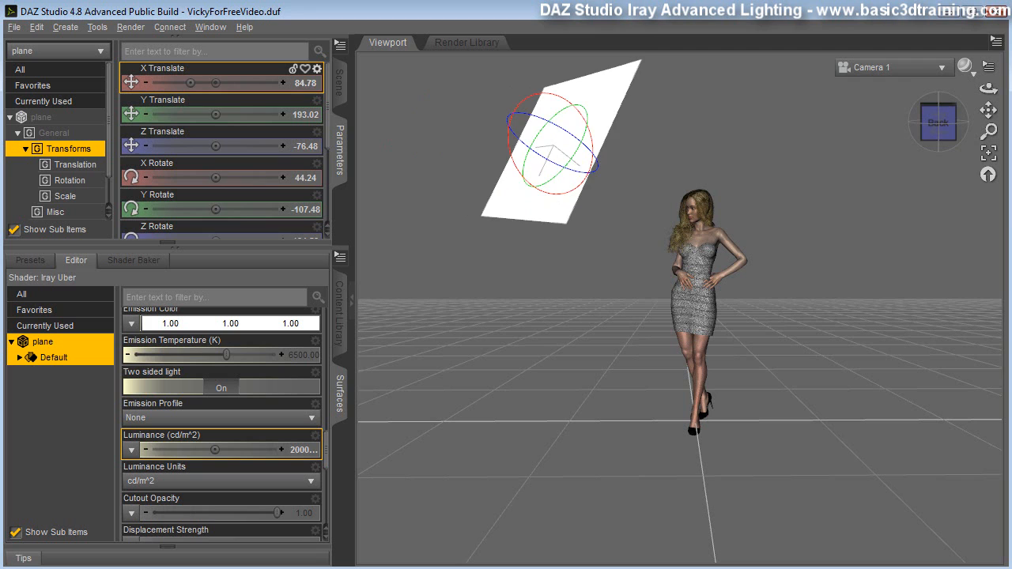
- Check the plane and figure placement from Top View, then return to Camera 1
click(890, 67)
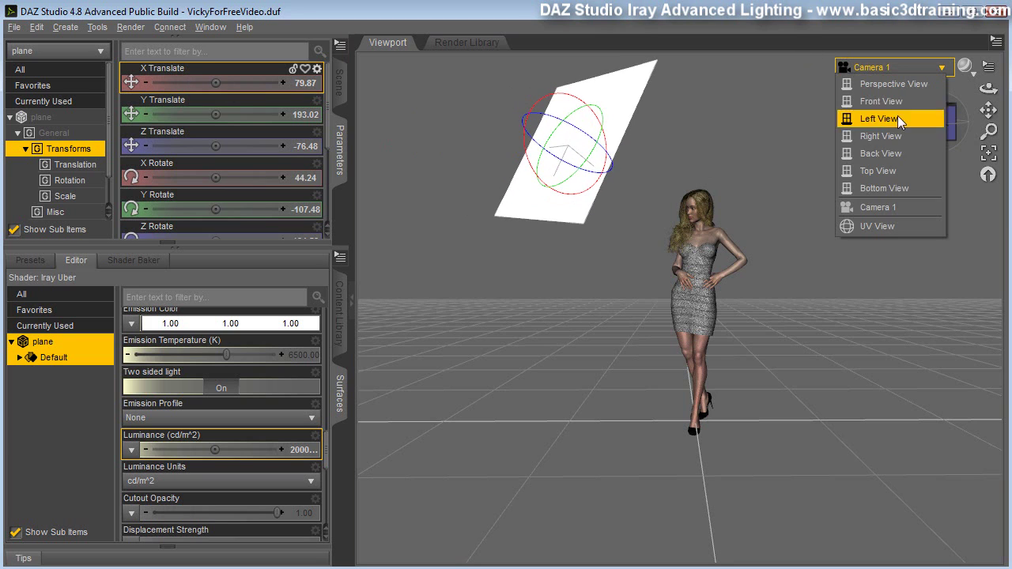
click(886, 180)
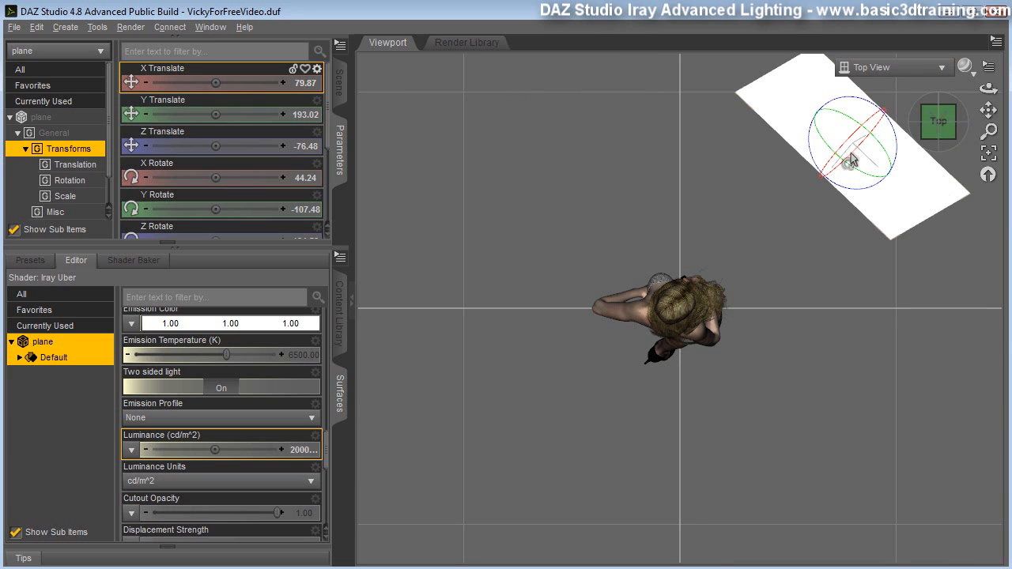
drag(989, 131, 989, 182)
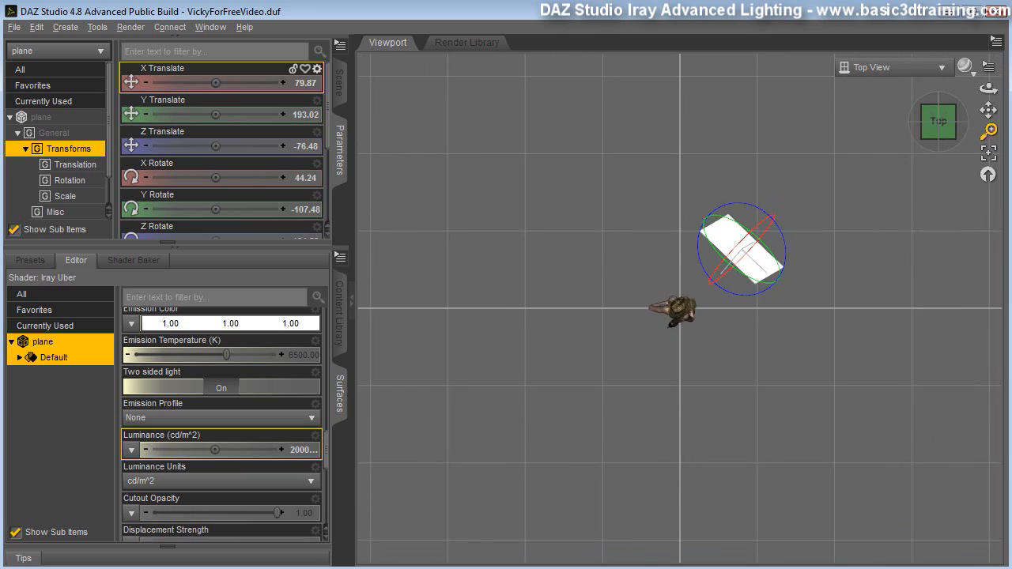
drag(988, 111, 961, 190)
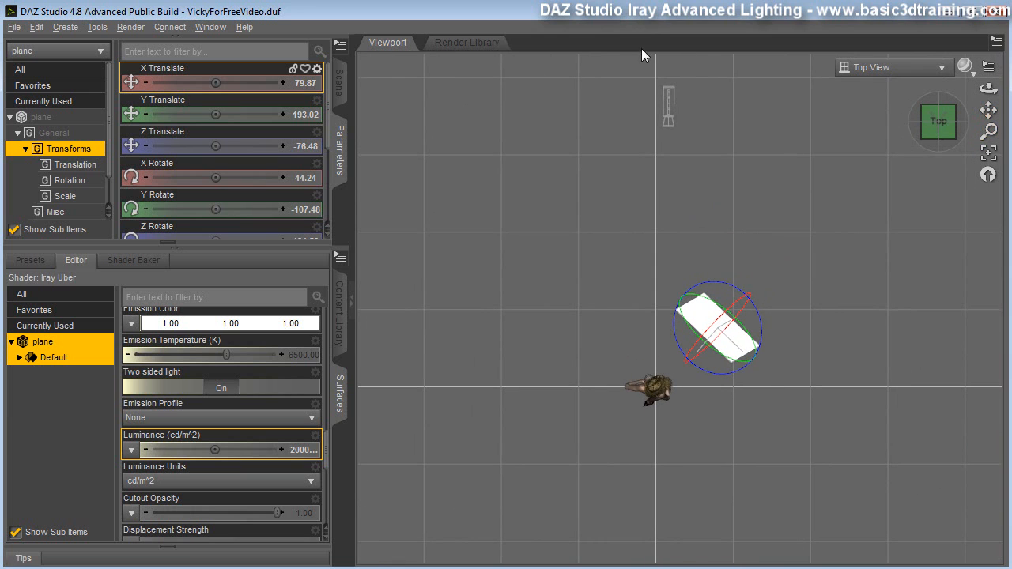
click(894, 67)
click(887, 207)
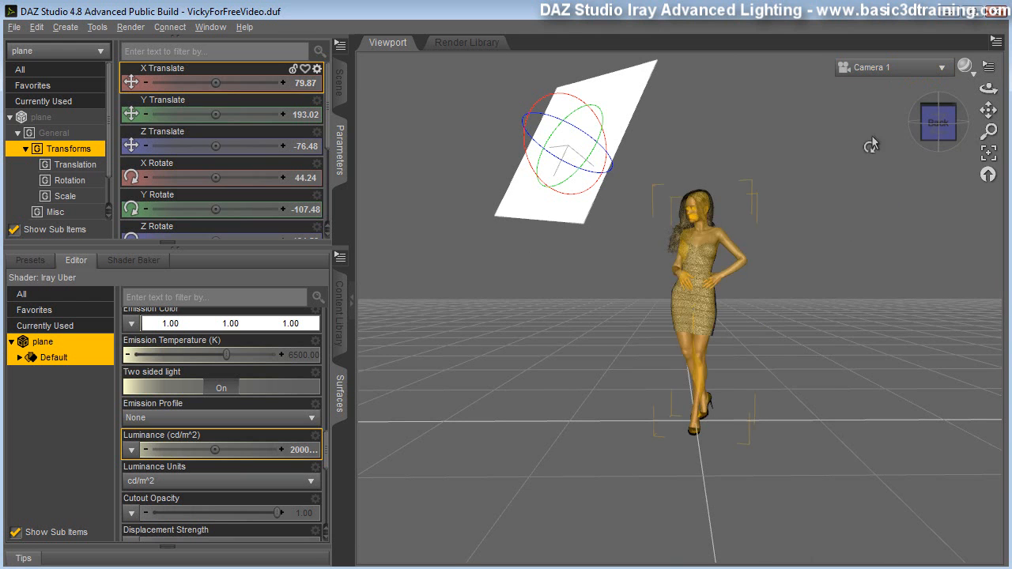
- Create a 30 m cube primitive enclosing the scene
click(553, 237)
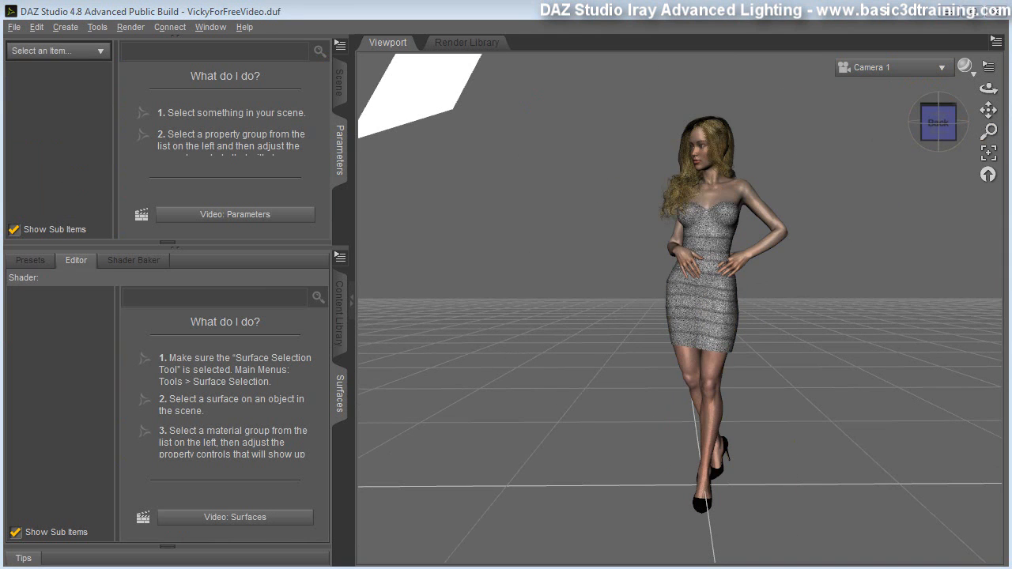
click(65, 27)
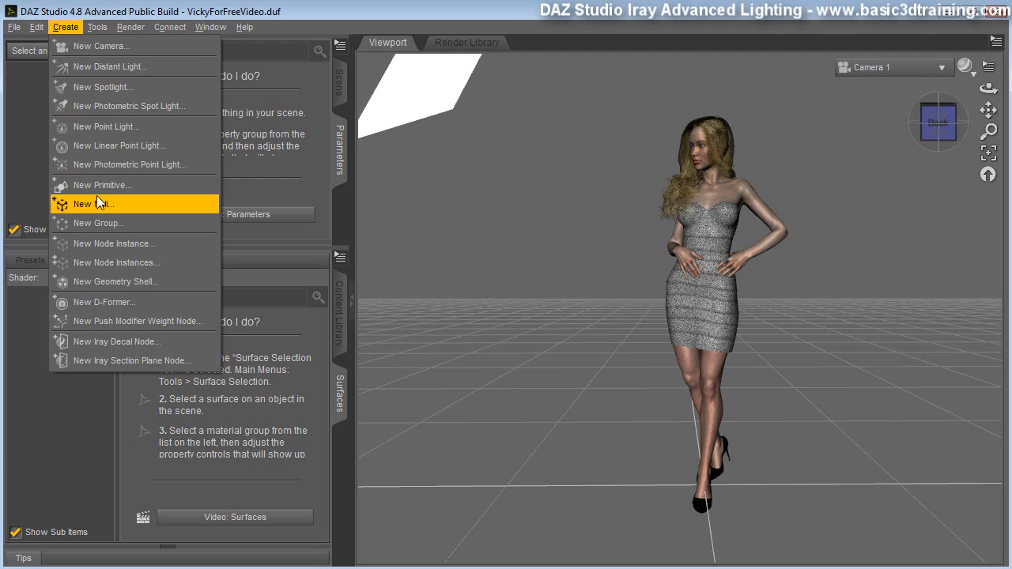
click(95, 188)
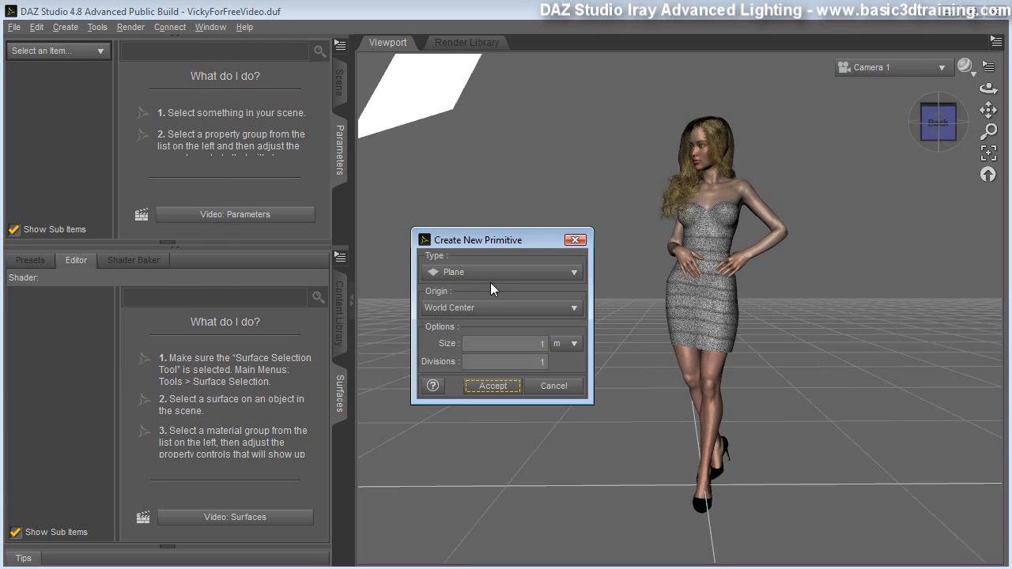
click(488, 270)
click(476, 190)
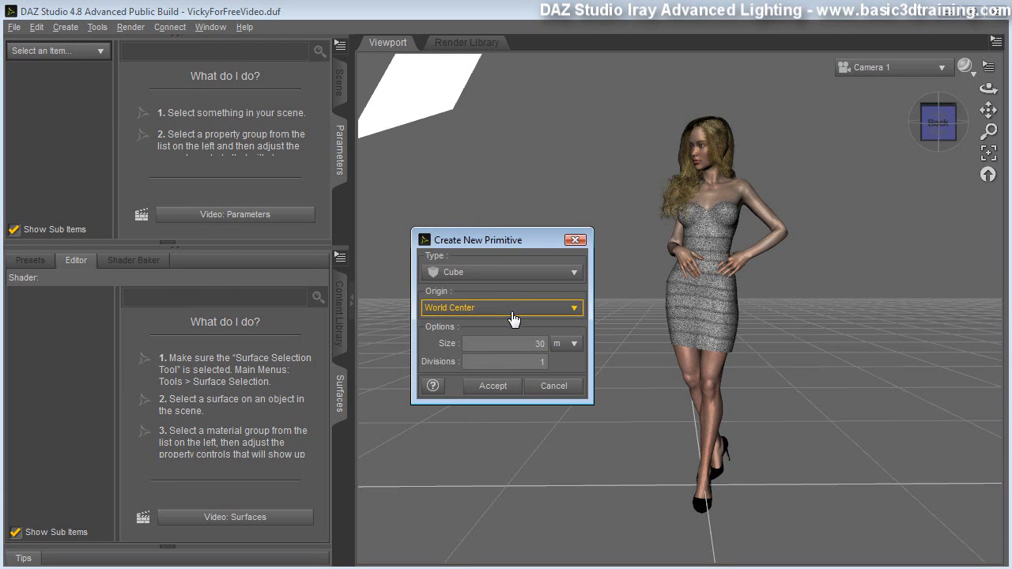
click(492, 386)
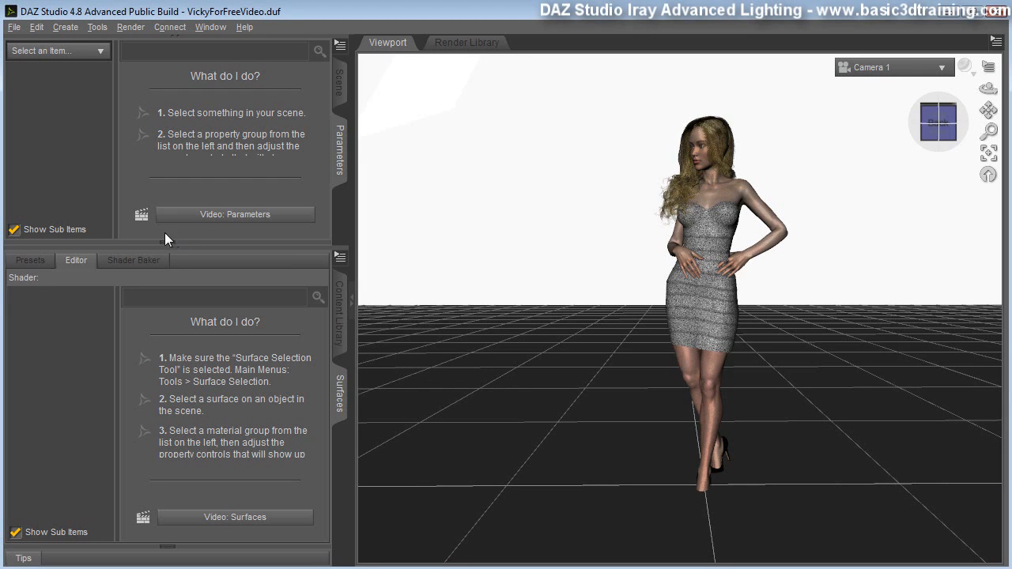
- Lower the cube's Y Translate to about -8 below the floor, then select Camera 1
click(340, 83)
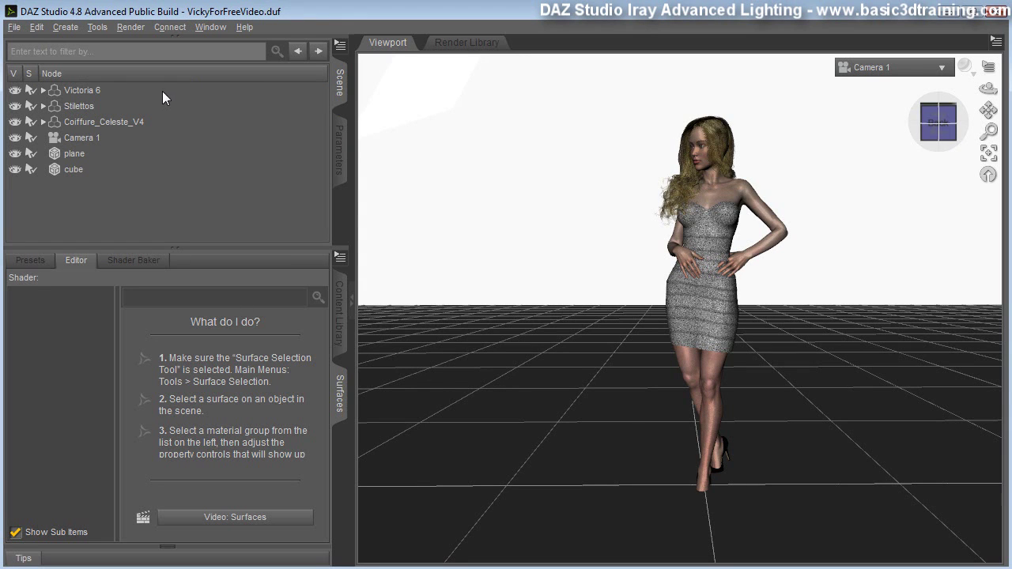
click(71, 170)
click(340, 142)
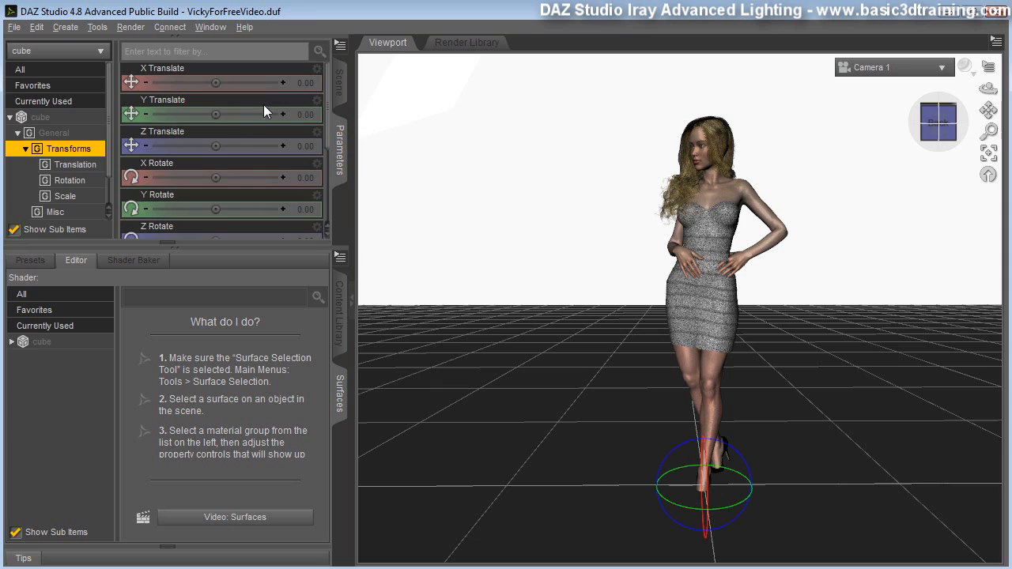
drag(215, 114, 199, 114)
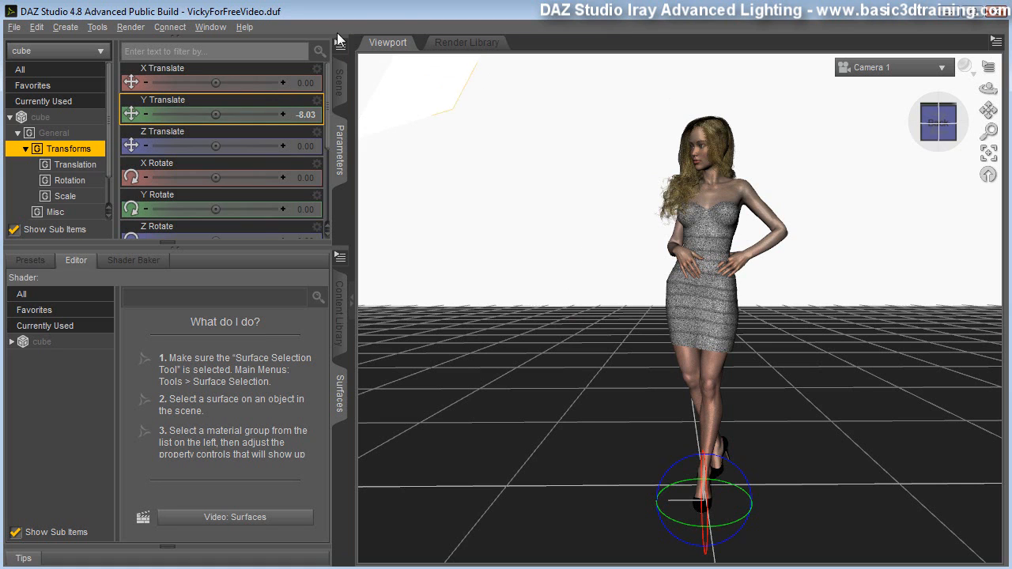
click(340, 83)
click(71, 139)
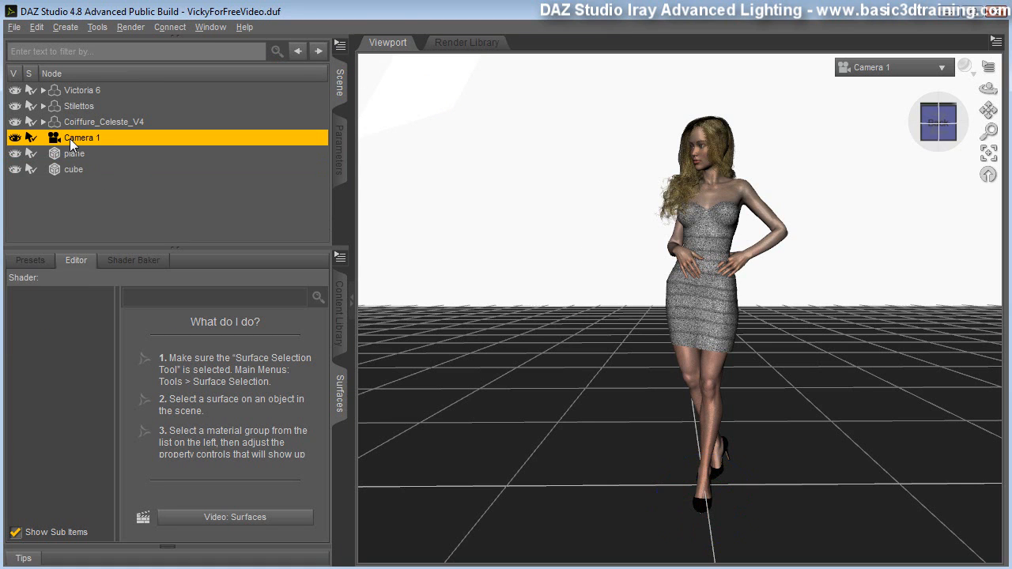
- Set Camera 1's Headlamp Mode to Off in its parameters
click(340, 151)
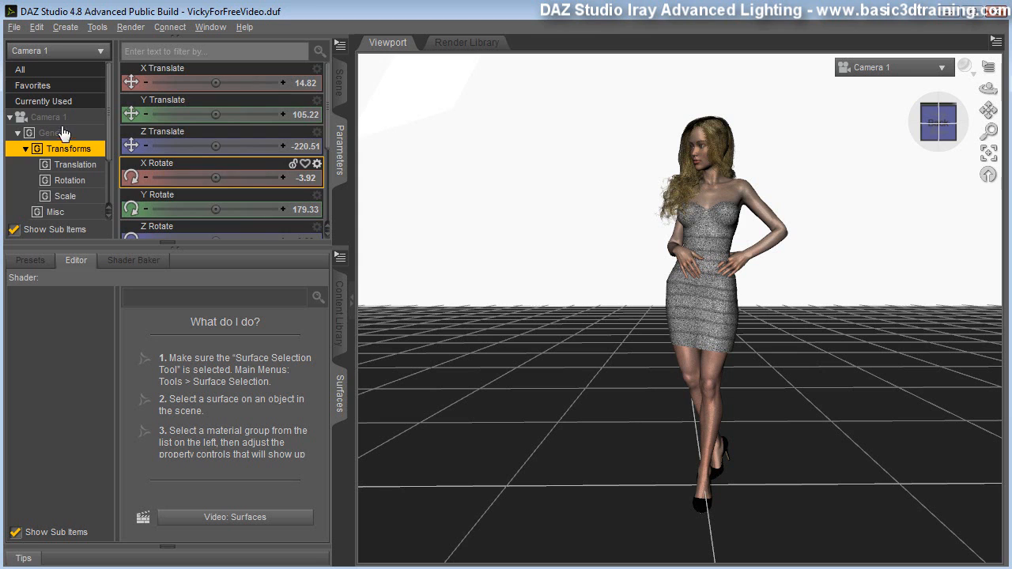
scroll(219, 179, down, 4)
scroll(231, 153, down, 3)
scroll(231, 153, down, 3)
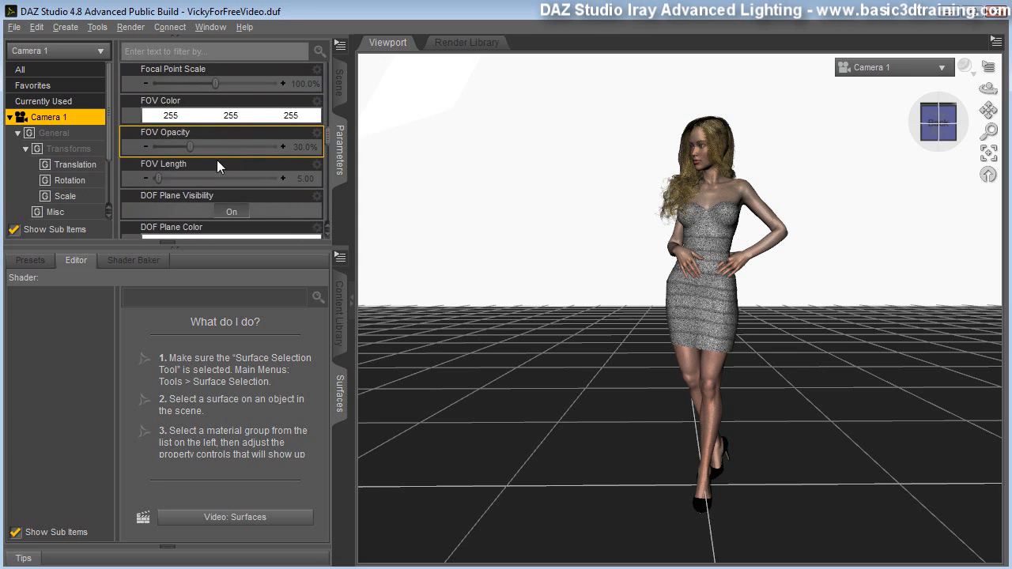
scroll(217, 160, down, 3)
scroll(214, 165, down, 3)
scroll(209, 161, down, 2)
scroll(209, 162, down, 3)
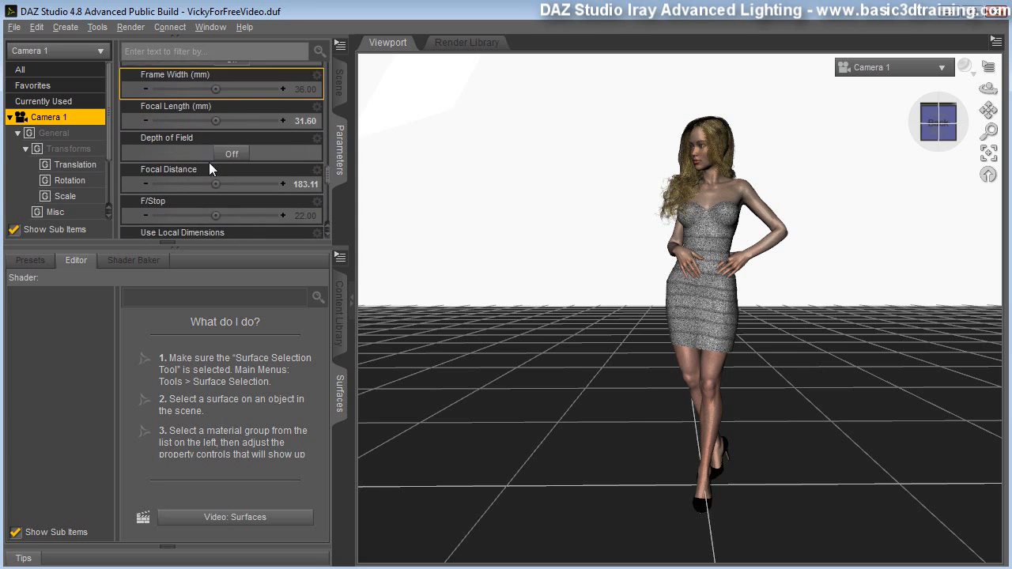
scroll(209, 162, down, 2)
scroll(209, 162, down, 2)
scroll(209, 134, down, 3)
scroll(210, 132, down, 2)
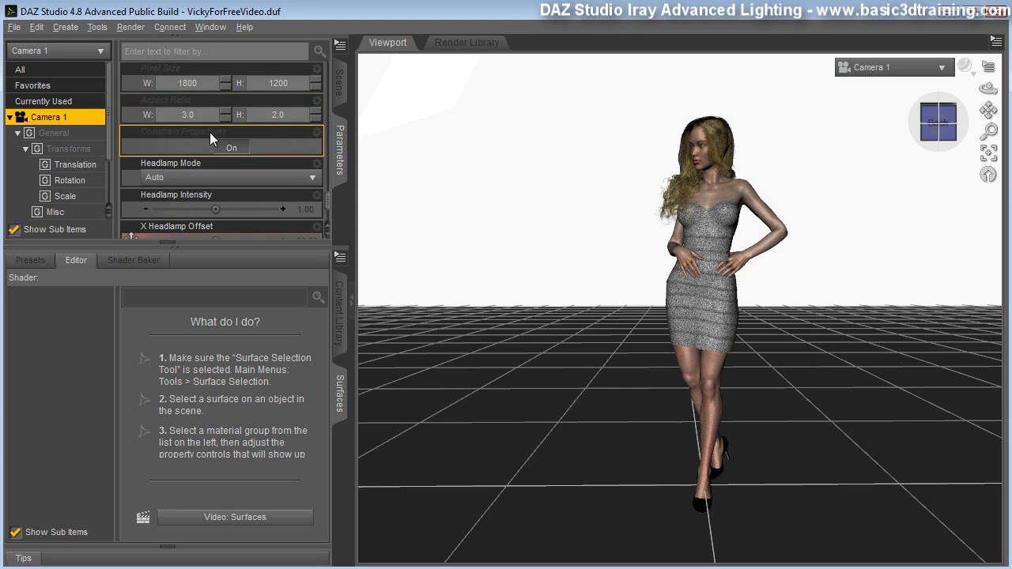
scroll(209, 132, down, 1)
click(177, 178)
click(166, 227)
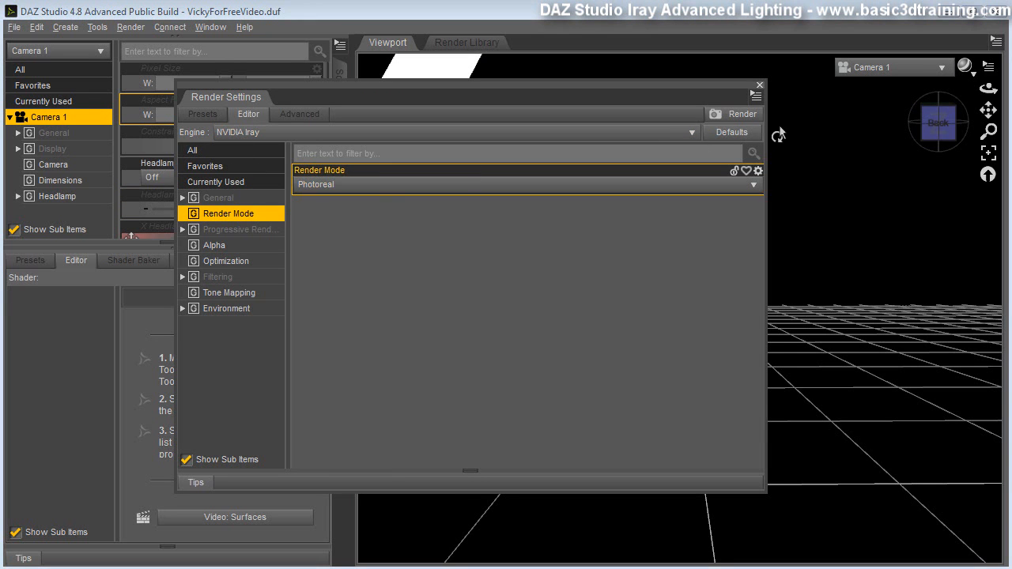
- Close Render Settings and switch the viewport DrawStyle to the NVIDIA Iray preview
click(759, 85)
click(966, 67)
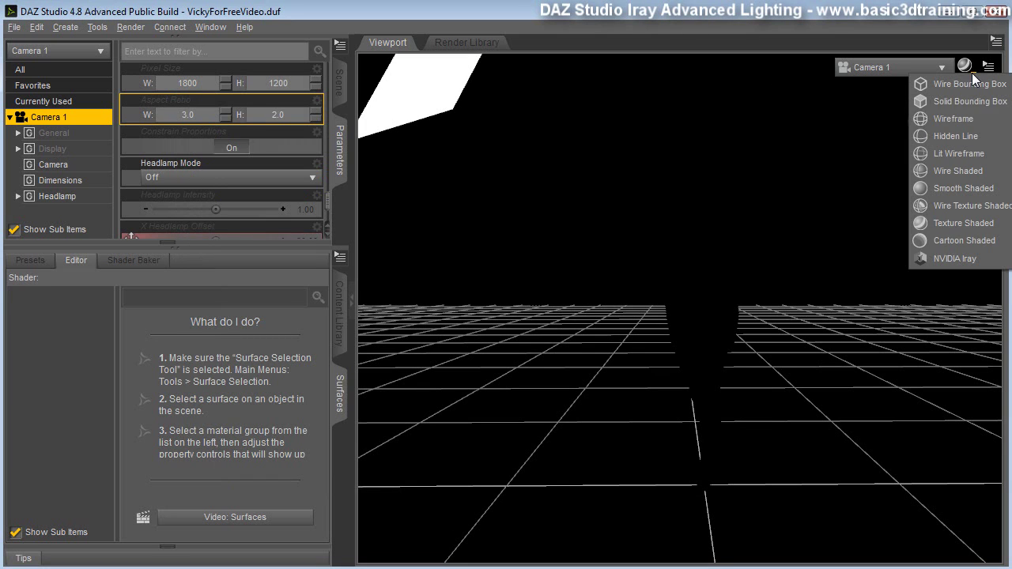
click(953, 257)
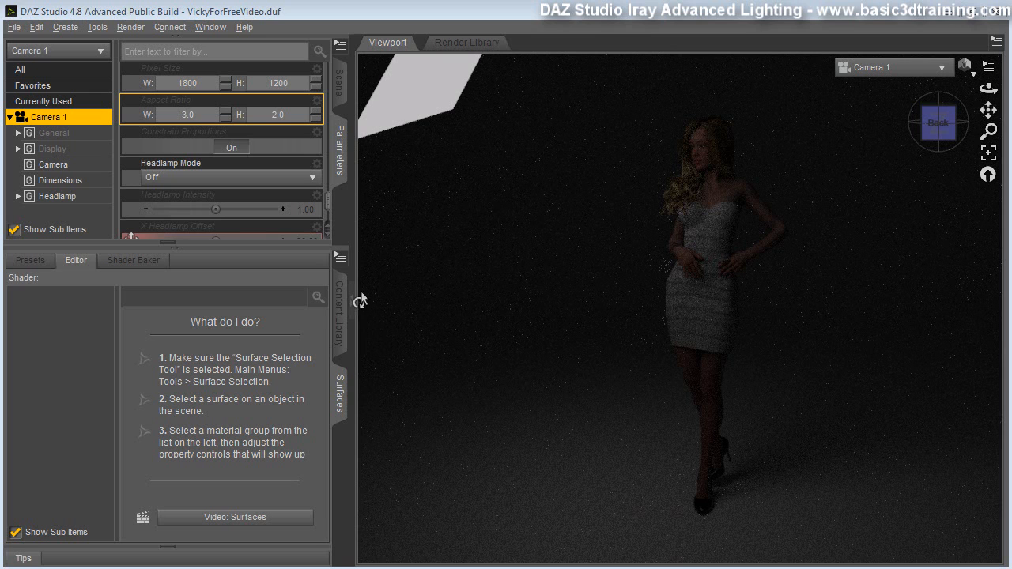
click(342, 83)
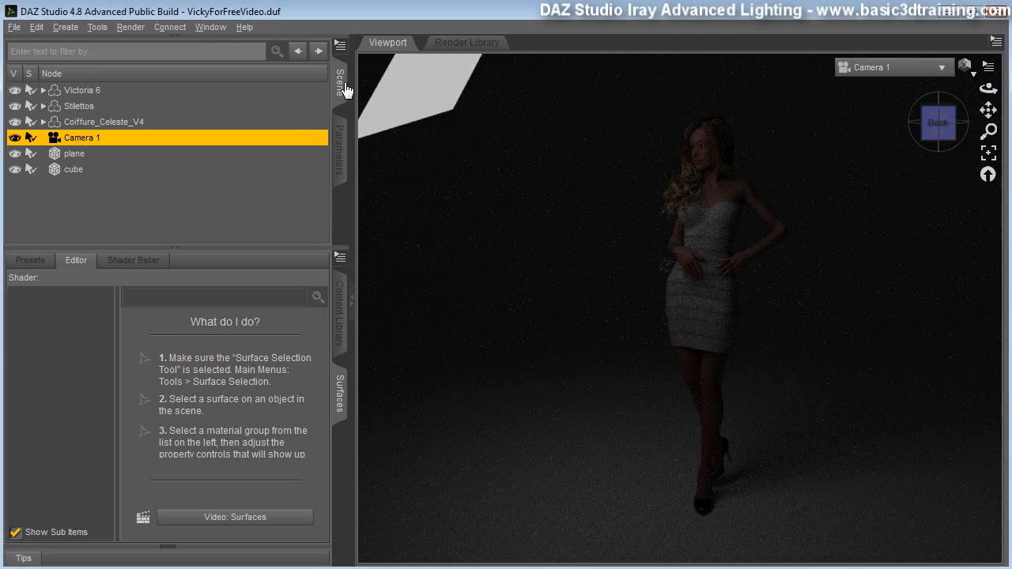
- Rename the plane to Main Light and raise its luminance to 50000 cd/m²
click(75, 154)
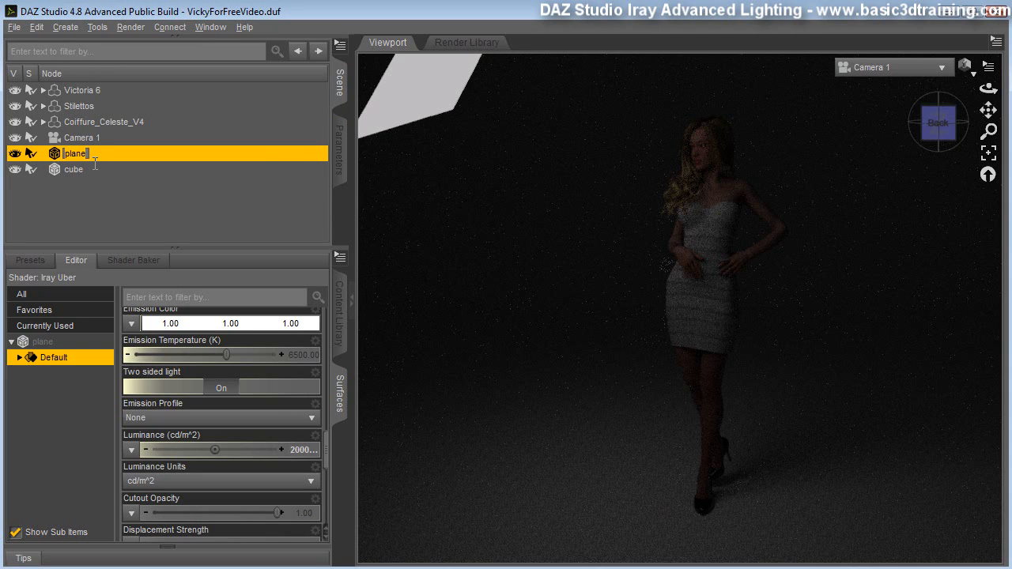
text(Main Light)
scroll(301, 342, up, 1)
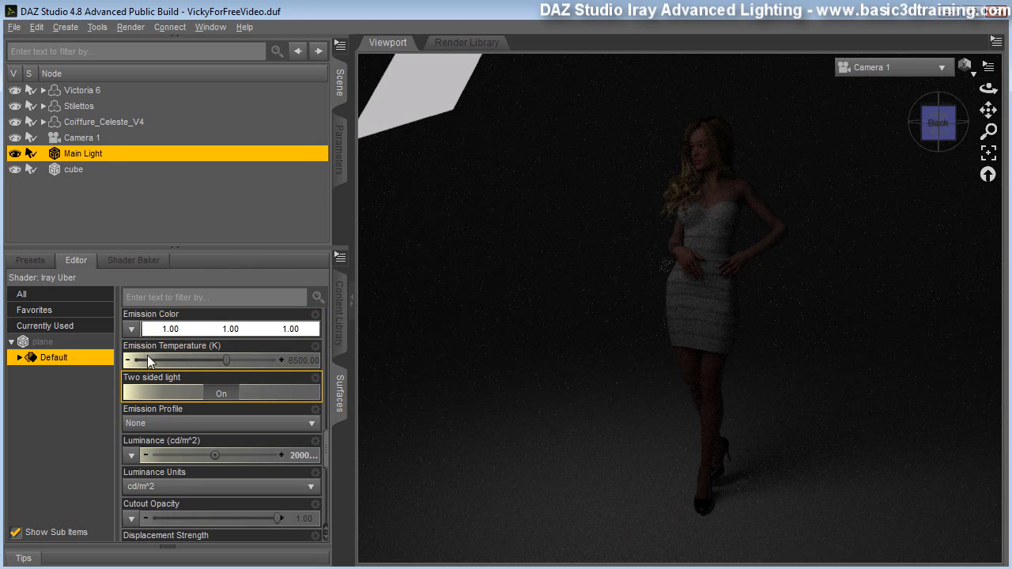
click(296, 456)
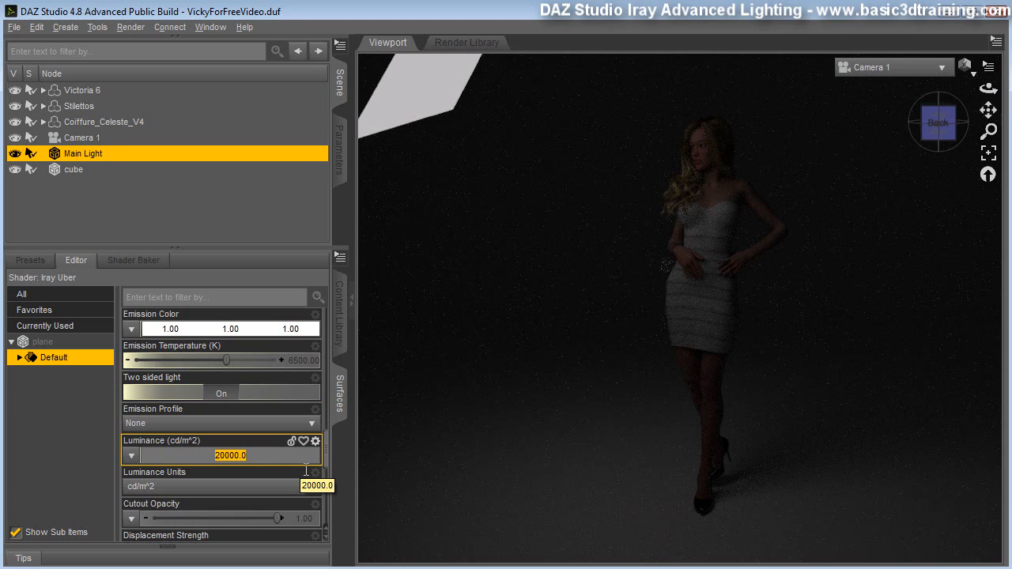
text(5)
key(Return)
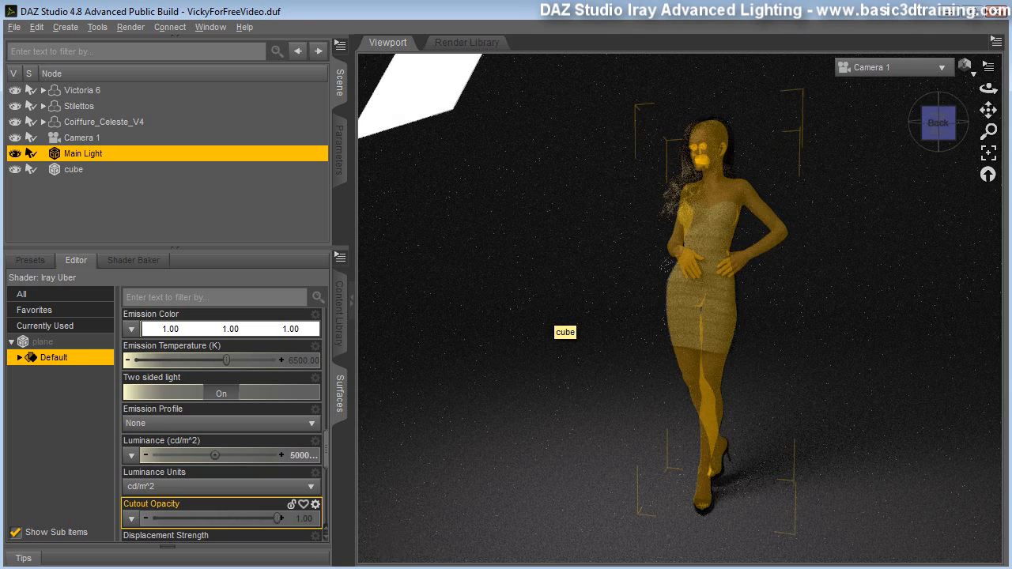
- Create a new Plane primitive, which is added to the scene as plane 2
click(69, 27)
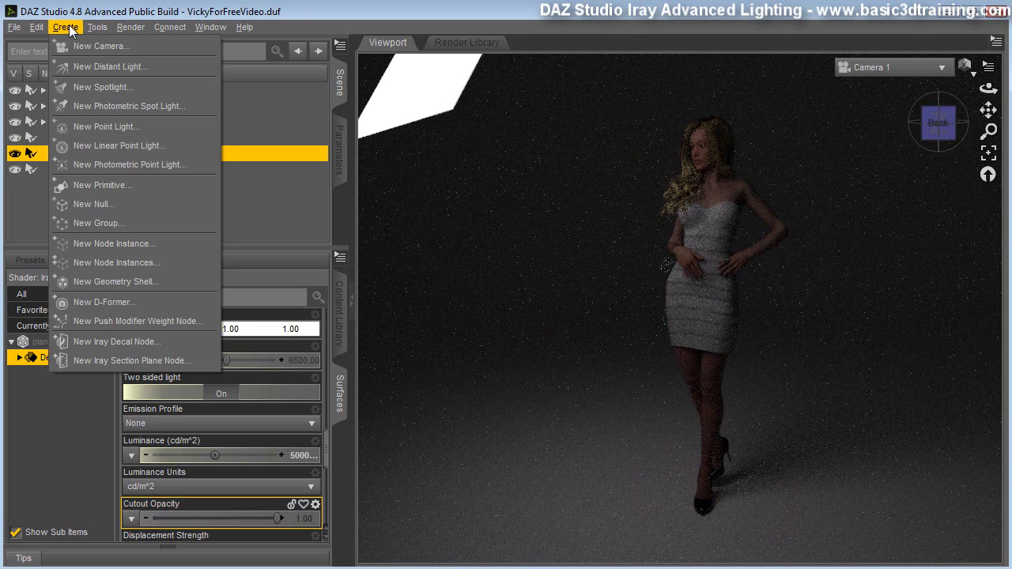
click(111, 186)
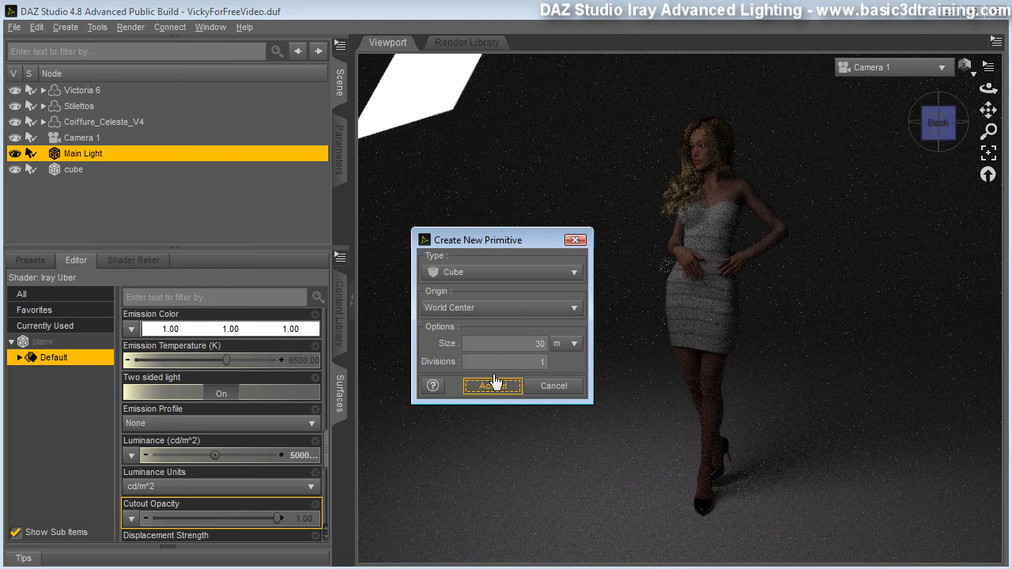
click(479, 272)
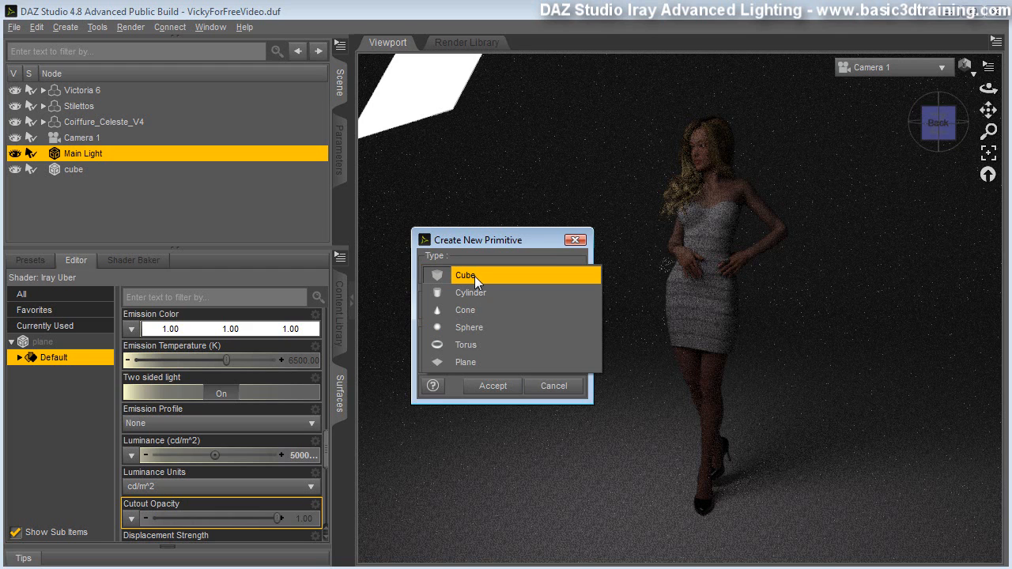
click(461, 363)
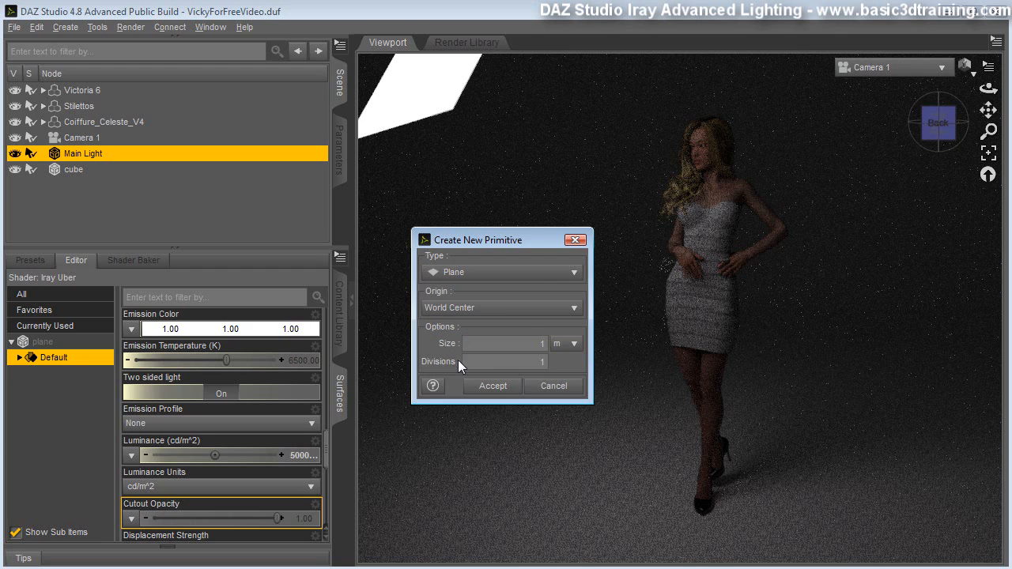
click(492, 386)
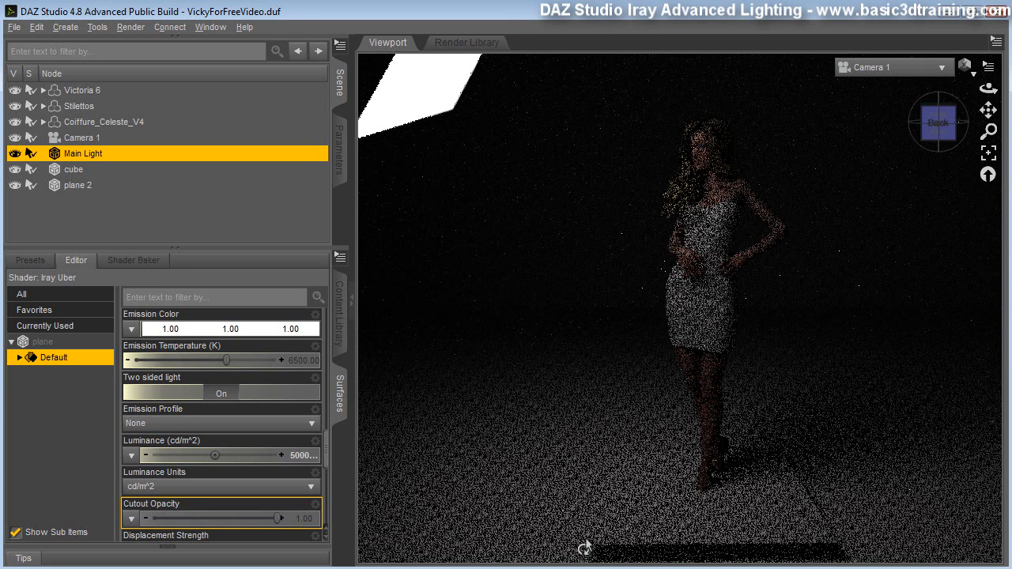
- Switch the viewport DrawStyle to Texture Shaded preview
click(967, 67)
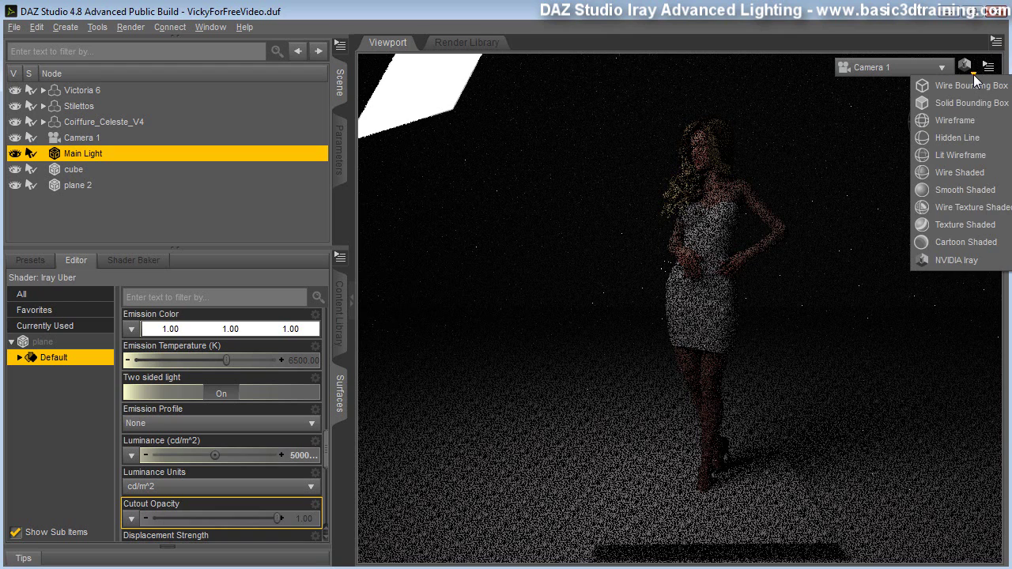
click(952, 225)
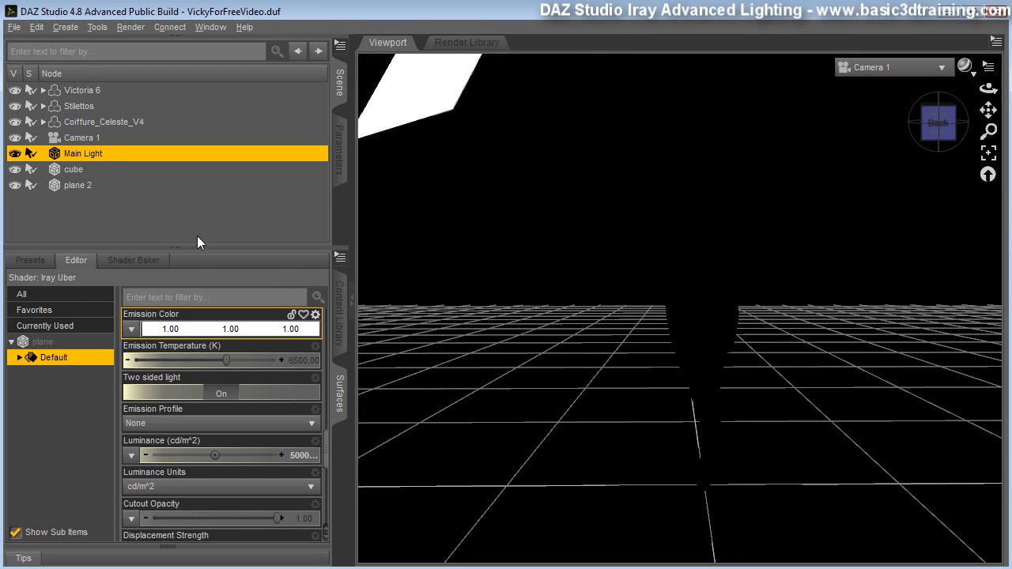
- Set Camera 1's Headlamp Mode to Auto in its parameters
click(82, 138)
click(340, 150)
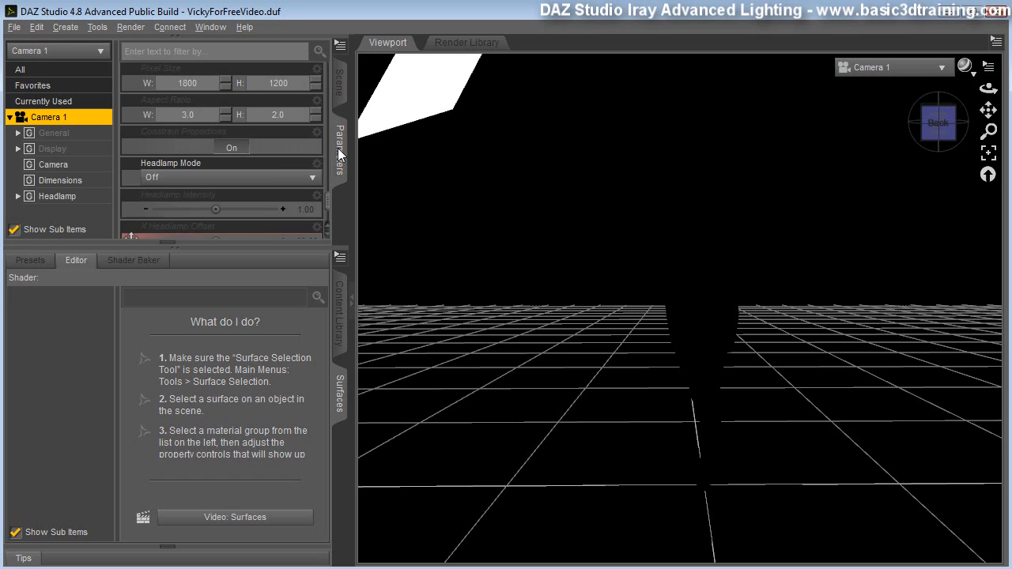
click(59, 196)
click(230, 82)
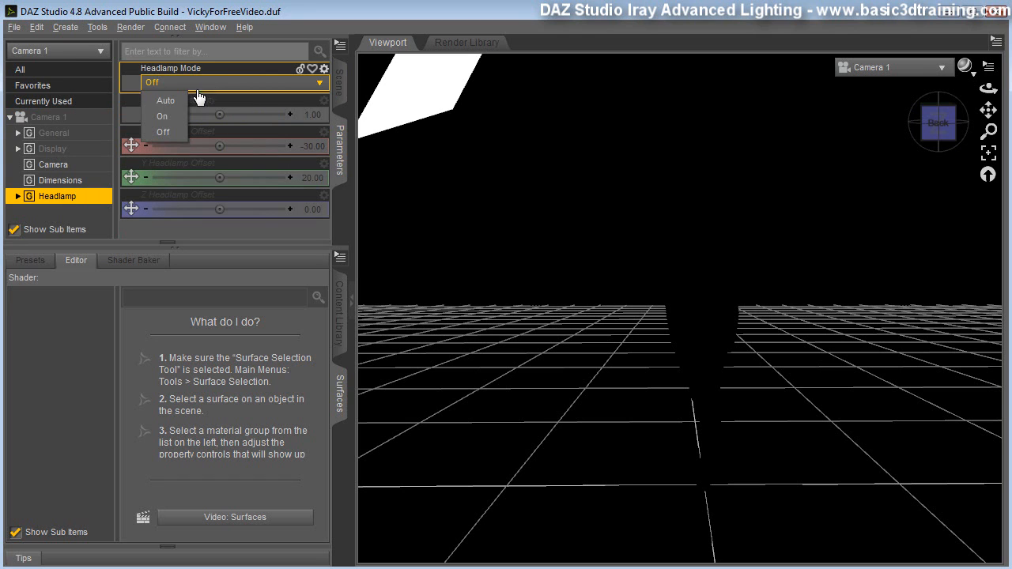
click(173, 99)
mouse_move(219, 209)
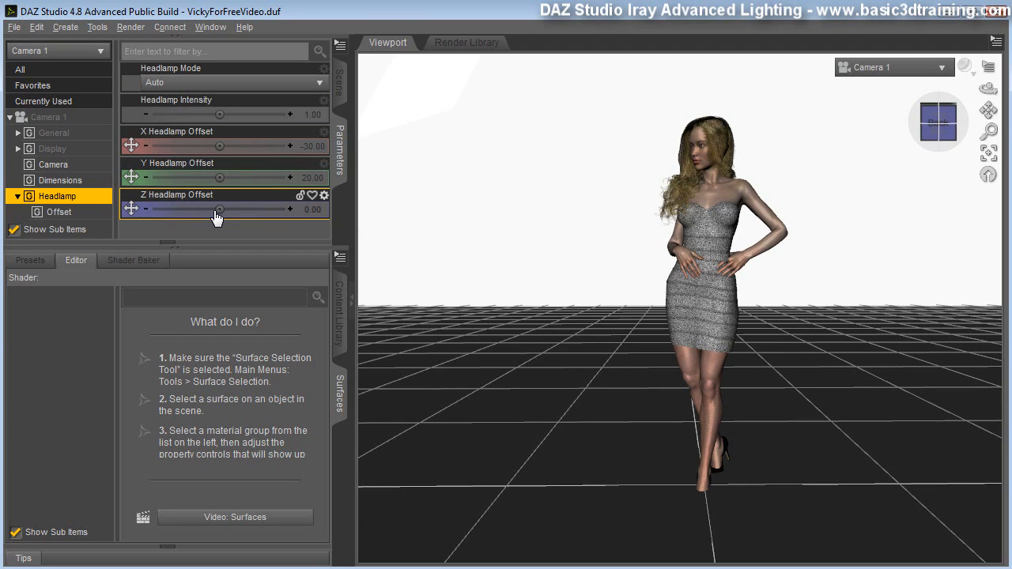
- Rename plane 2 to 'Fill Light' in the Scene list and select it
click(340, 82)
click(78, 184)
click(78, 184)
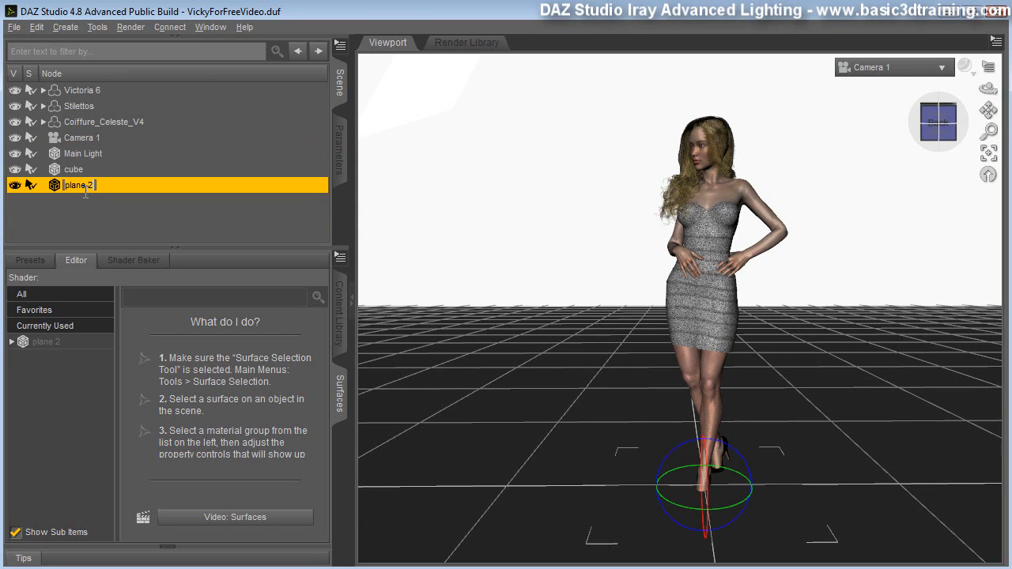
text(Fill Light)
key(Return)
click(82, 153)
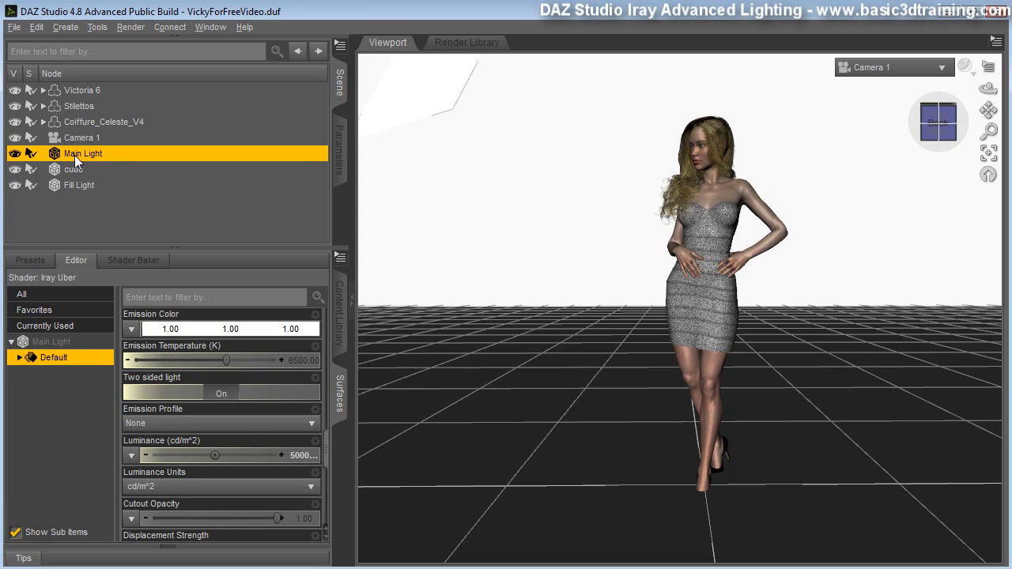
click(78, 185)
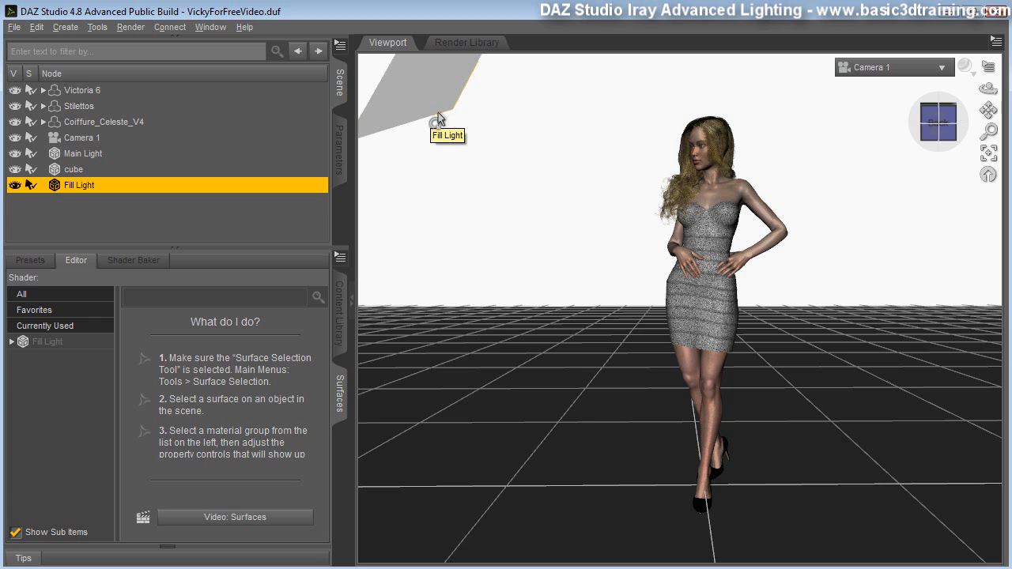
- Rotate the Fill Light plane toward Victoria in a wireframe top view
click(890, 67)
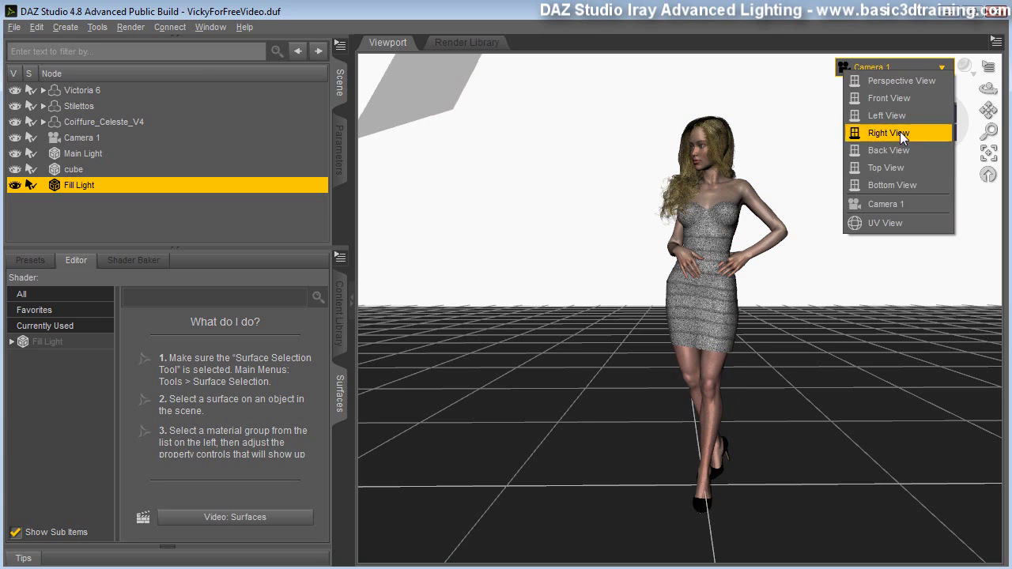
click(889, 179)
click(886, 67)
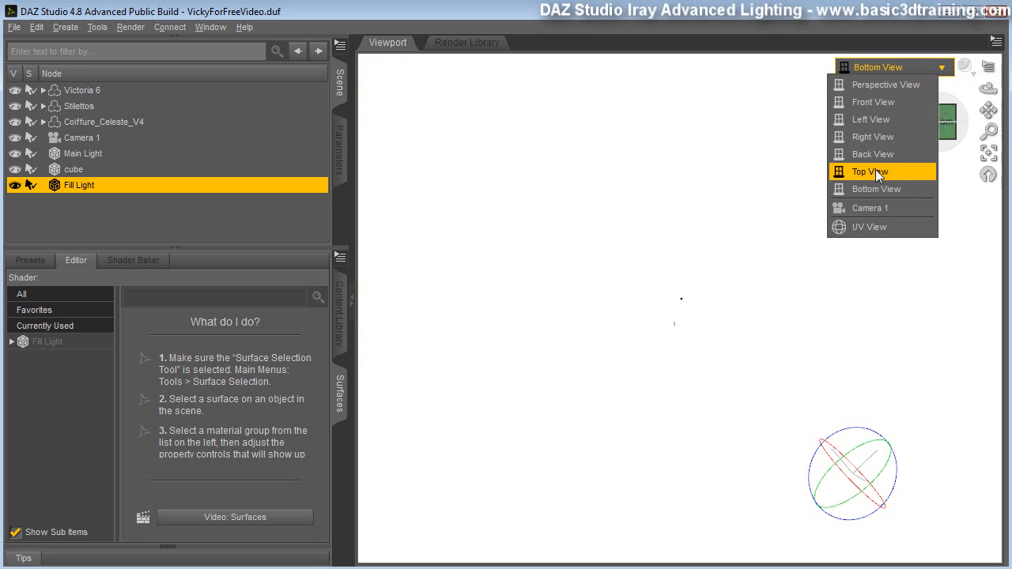
click(875, 172)
click(954, 123)
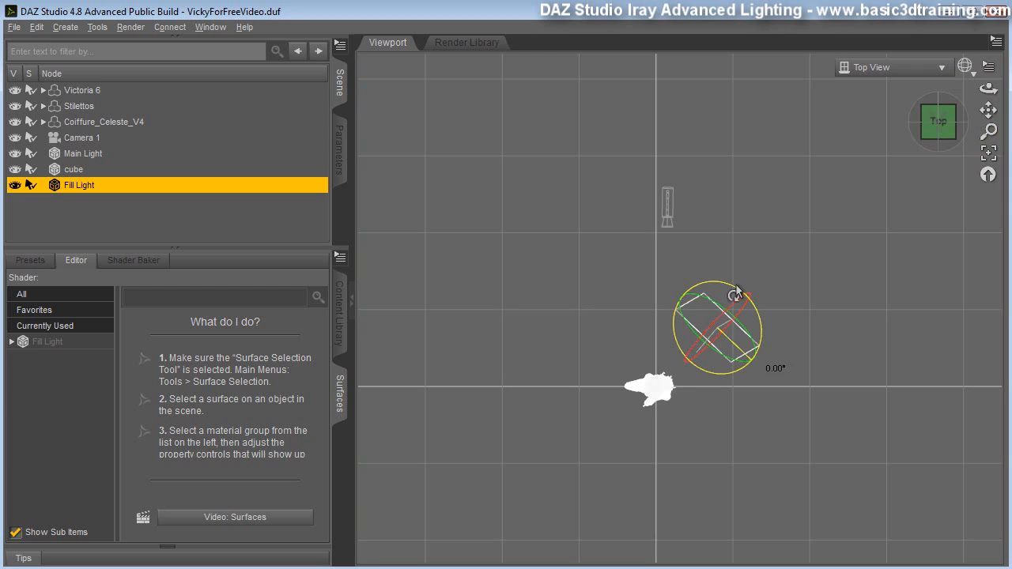
drag(734, 293, 714, 290)
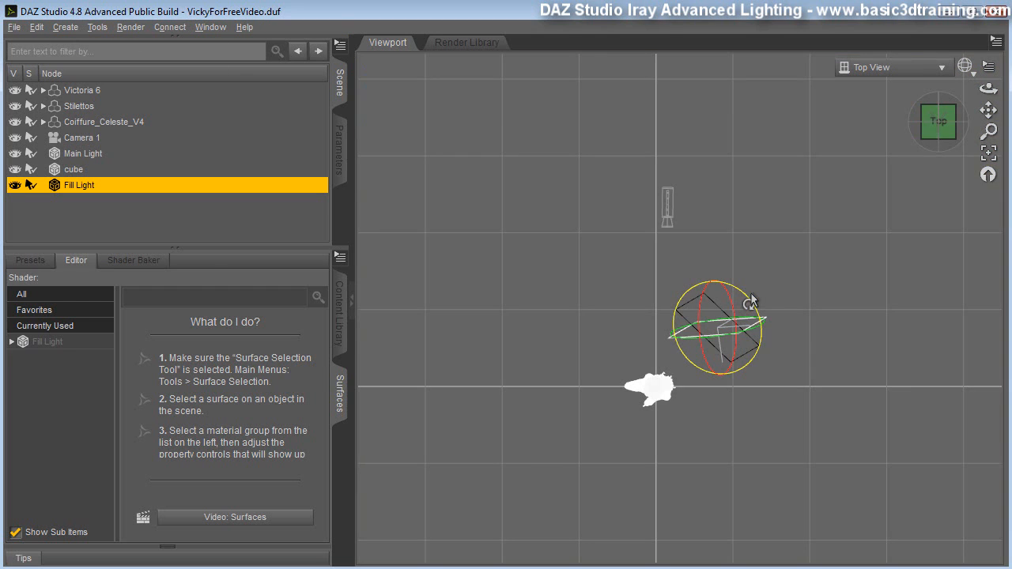
drag(748, 301, 756, 305)
- Move the Fill Light to X 3.88 and check its placement in perspective view
click(340, 154)
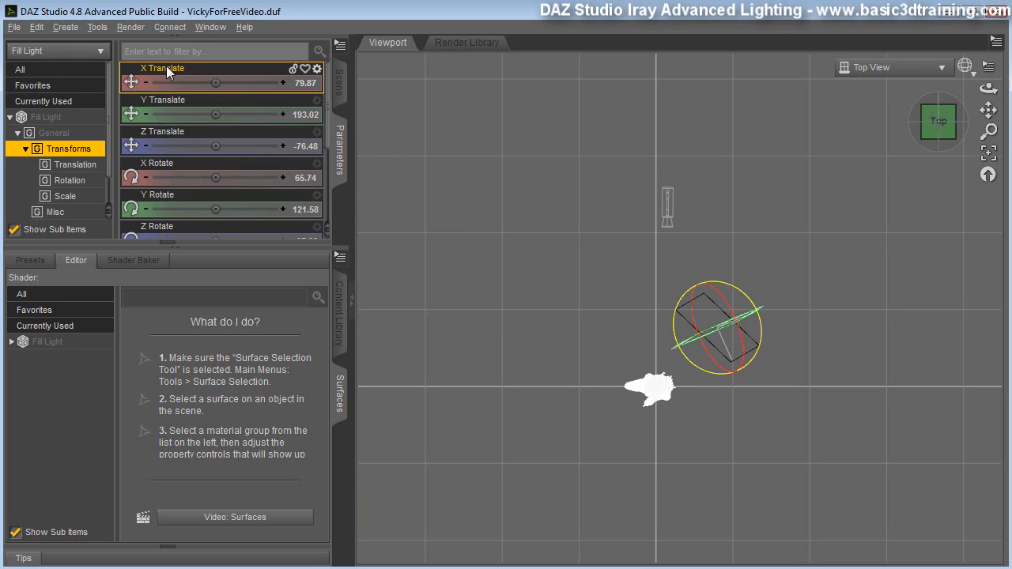
drag(215, 82, 184, 82)
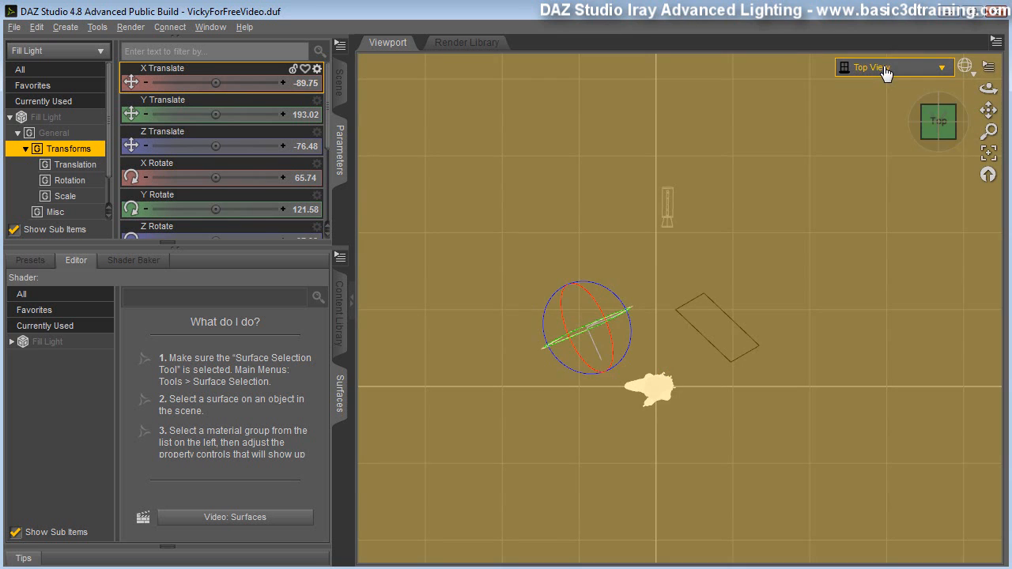
click(886, 69)
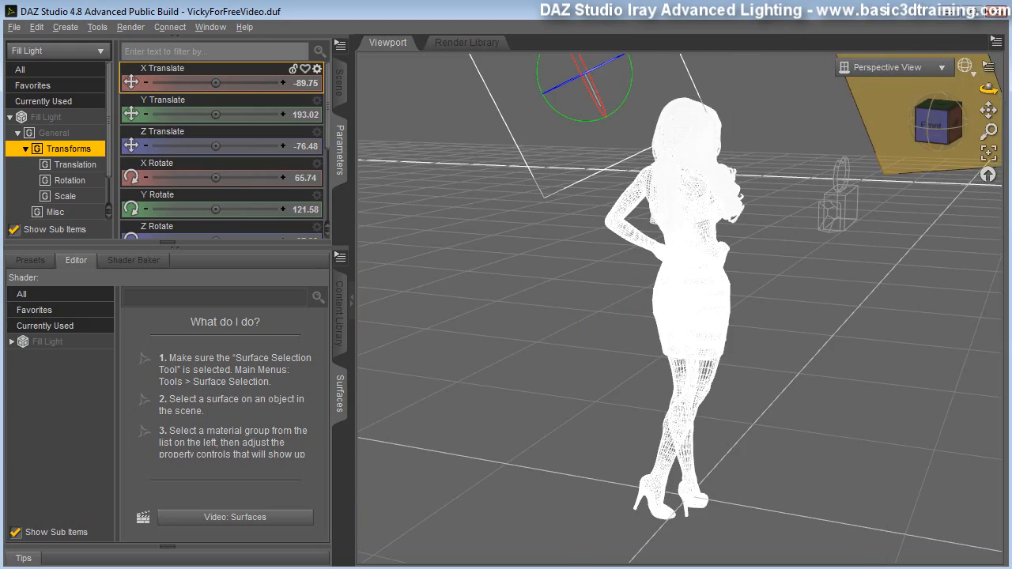
mouse_move(989, 88)
mouse_down()
mouse_move(981, 91)
mouse_move(989, 88)
mouse_up()
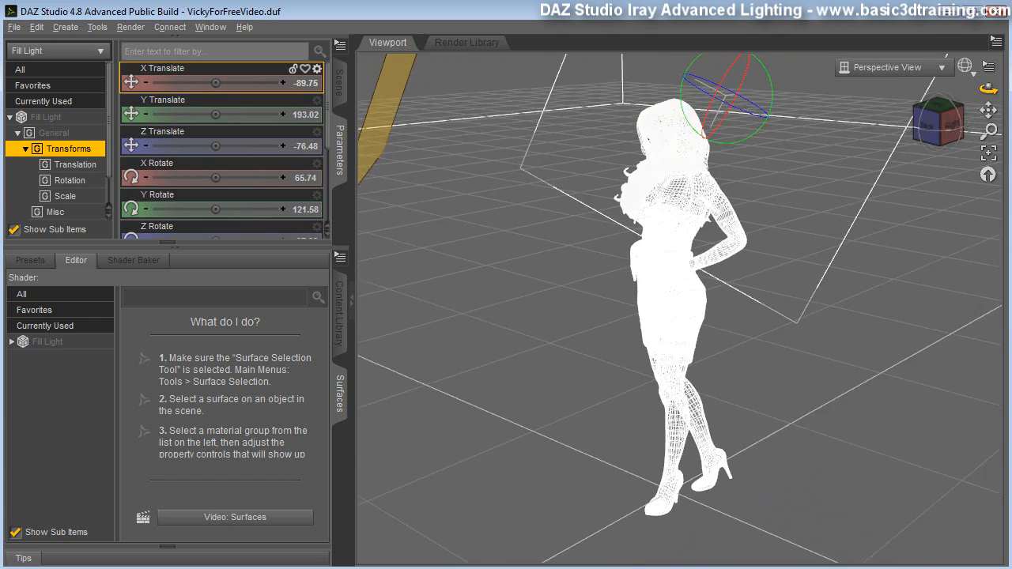
click(887, 67)
click(855, 165)
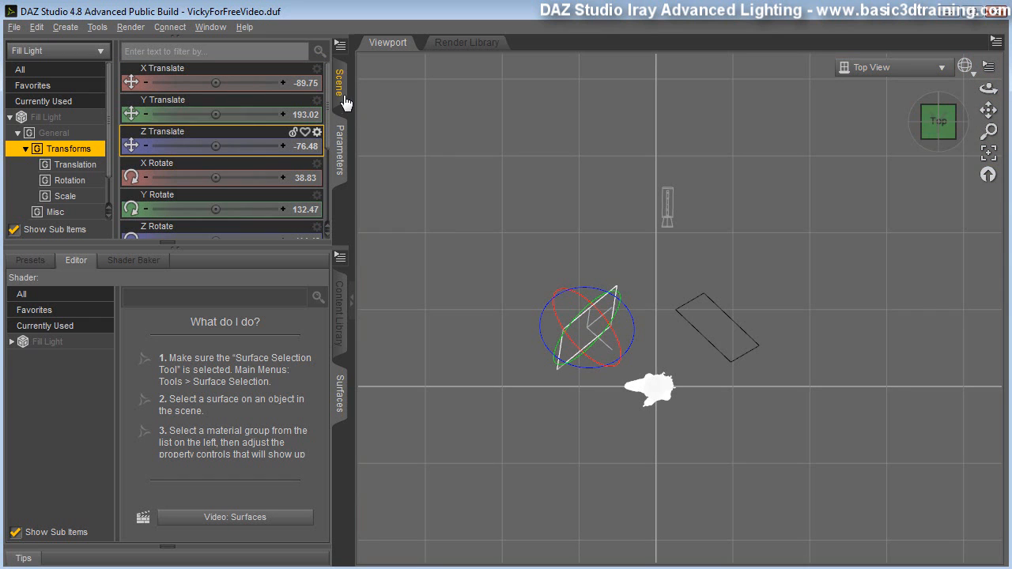
click(341, 87)
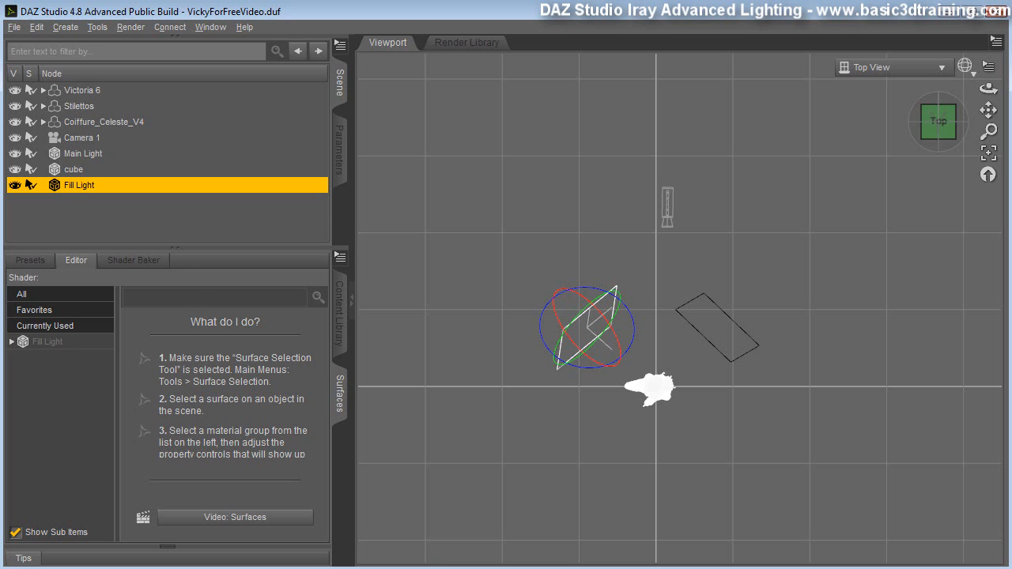
- Apply the Iray Emissive shader to the Fill Light surface
click(48, 343)
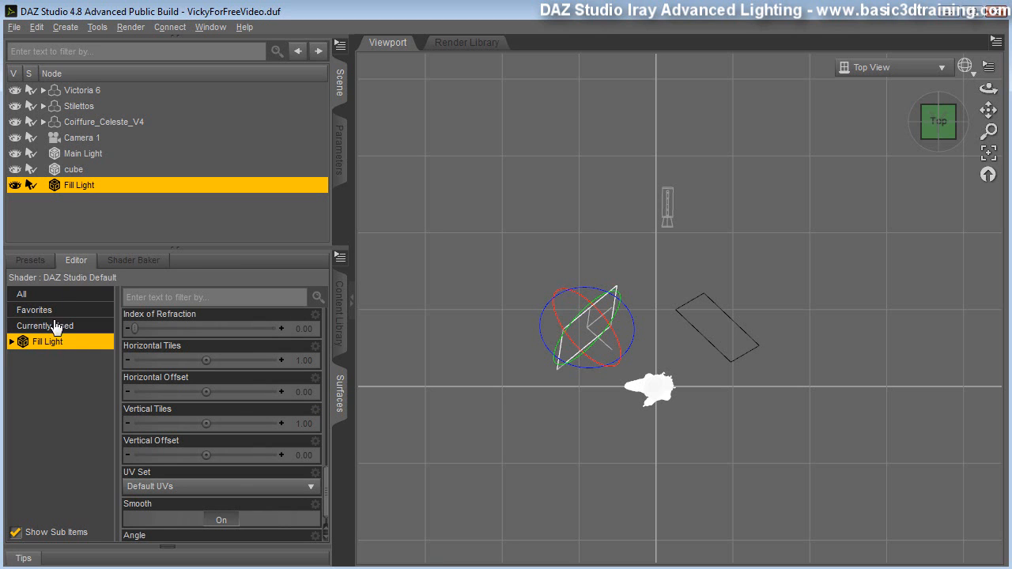
click(30, 260)
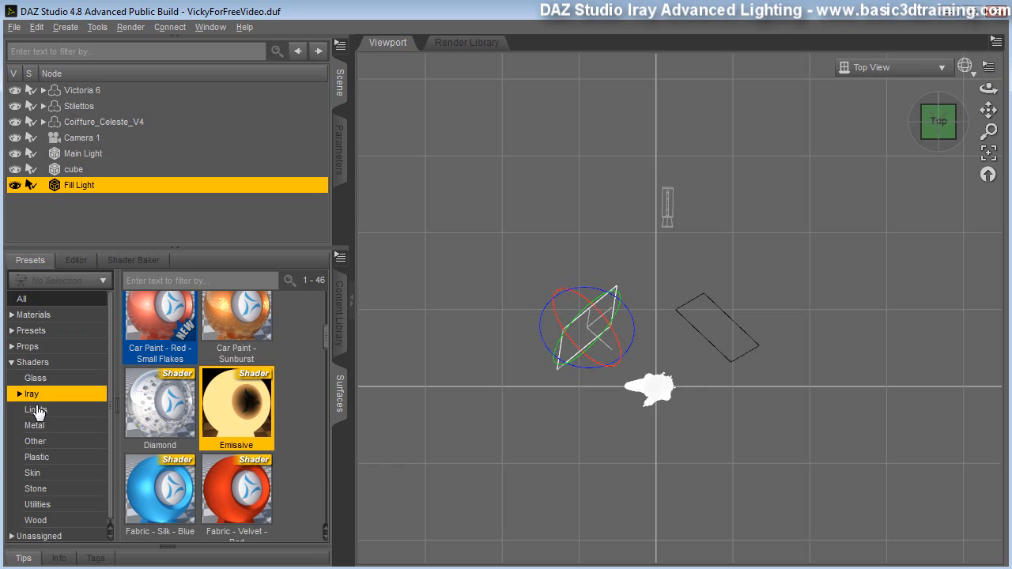
double_click(240, 421)
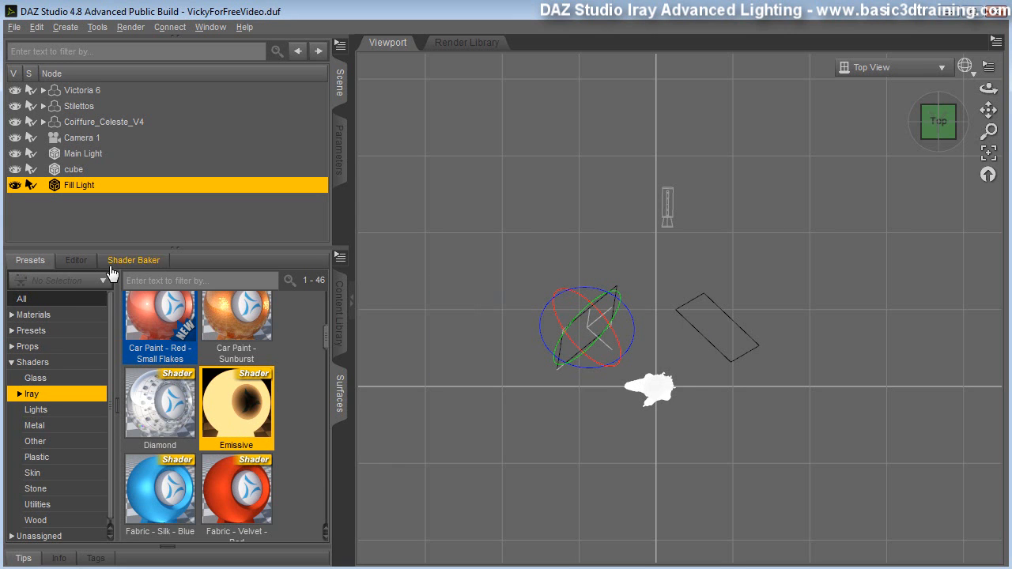
click(76, 260)
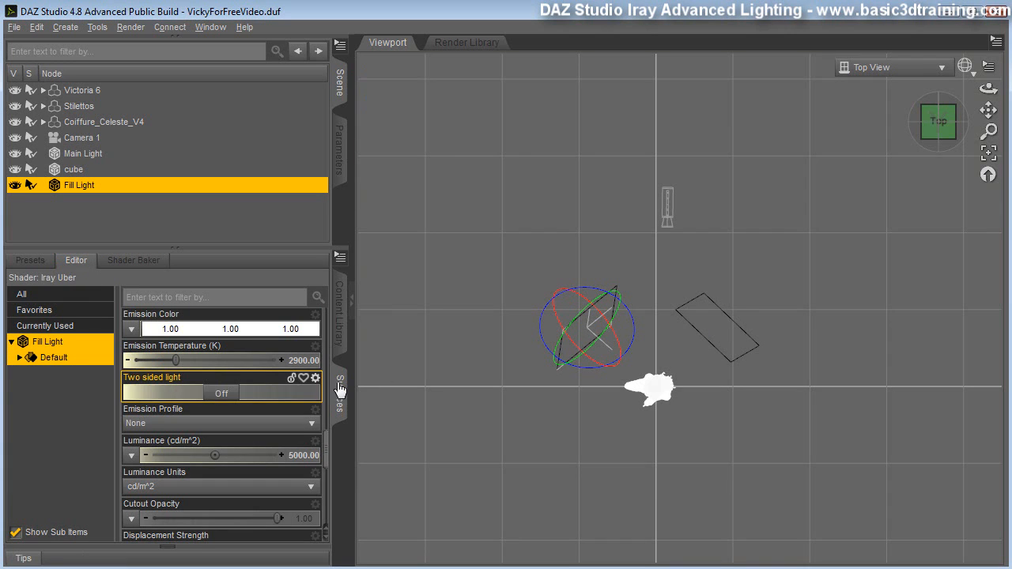
- Set emission temperature 5500 K and luminance 200 in kcd/m^2 units
click(303, 361)
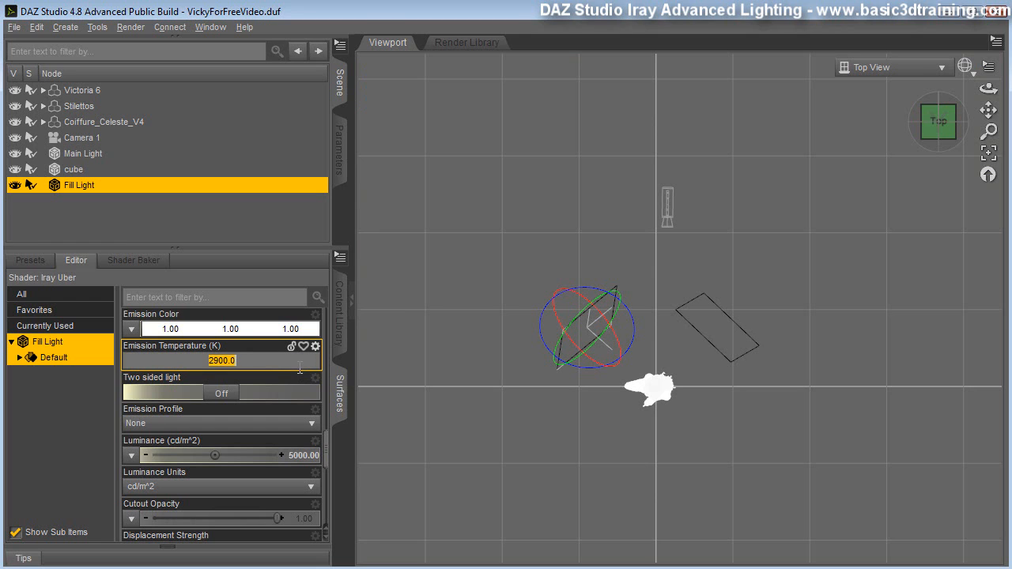
text(65500)
key(Return)
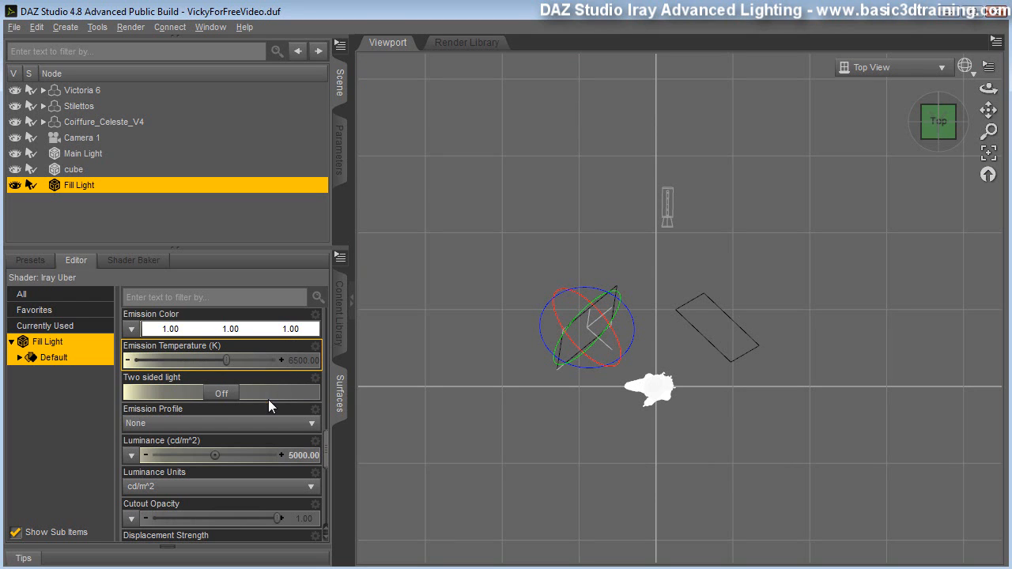
click(154, 488)
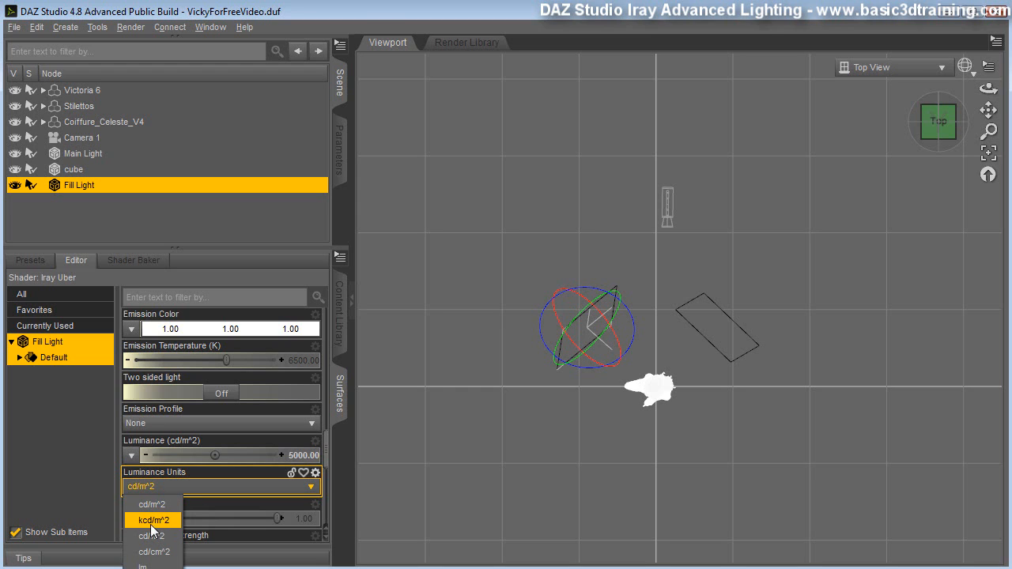
click(153, 520)
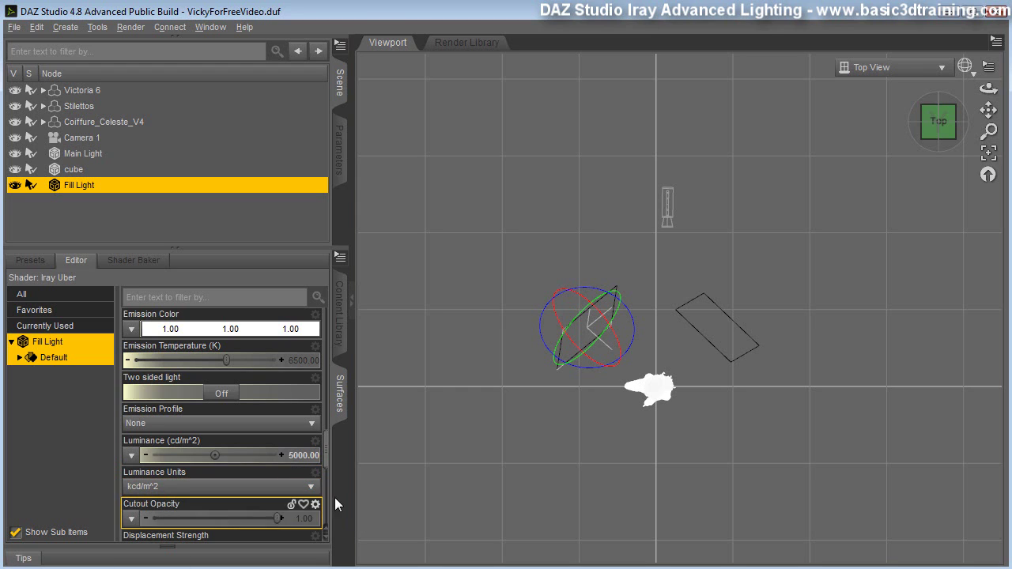
click(300, 456)
text(300)
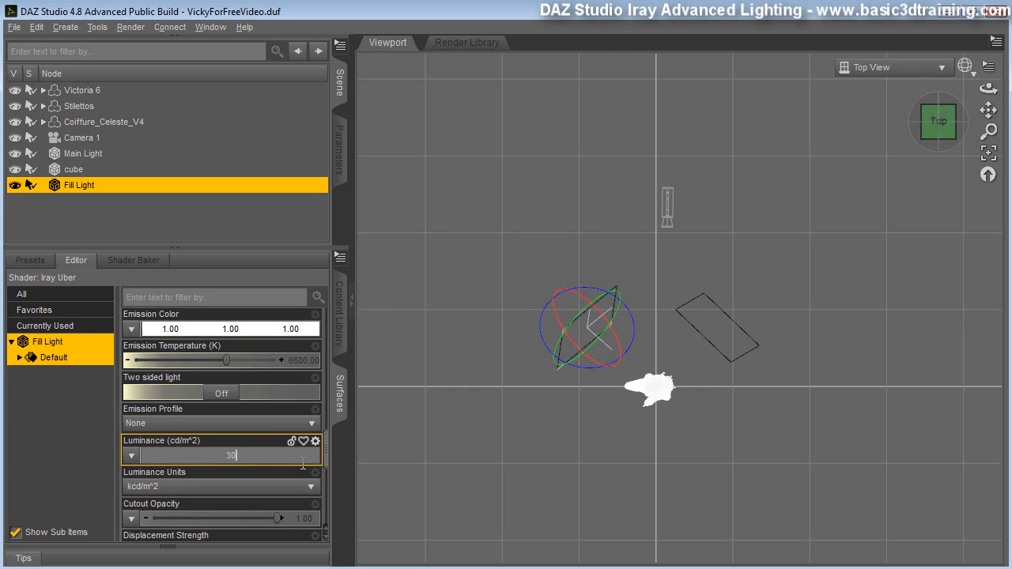
key(Return)
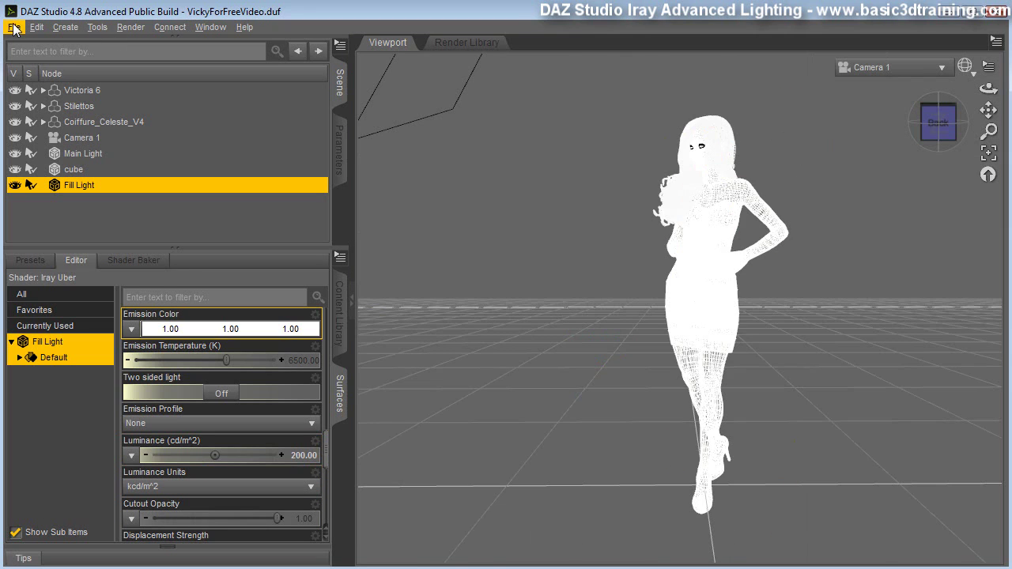
- Save the scene and set Camera 1's Headlamp Mode to Off
click(13, 27)
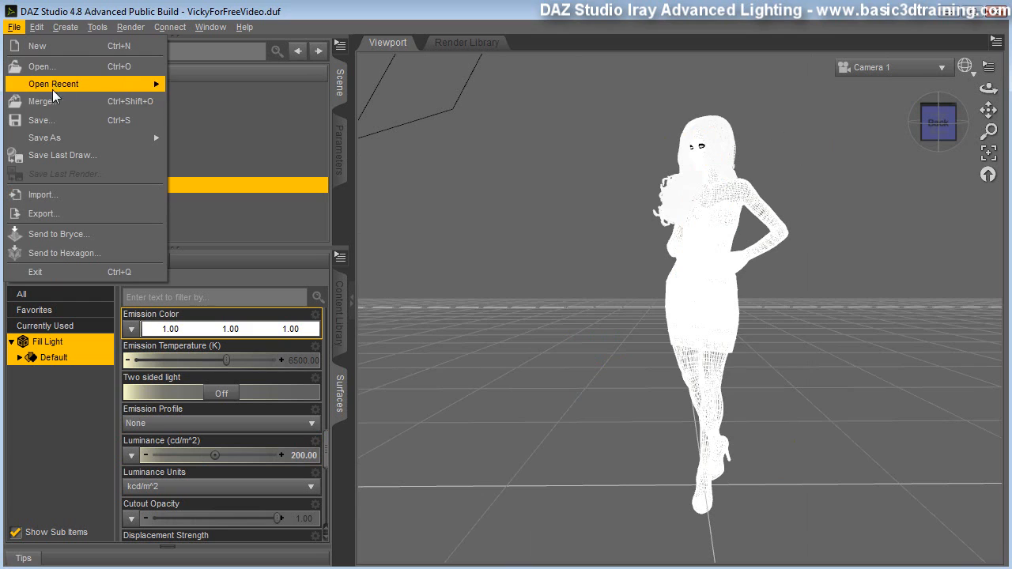
click(39, 120)
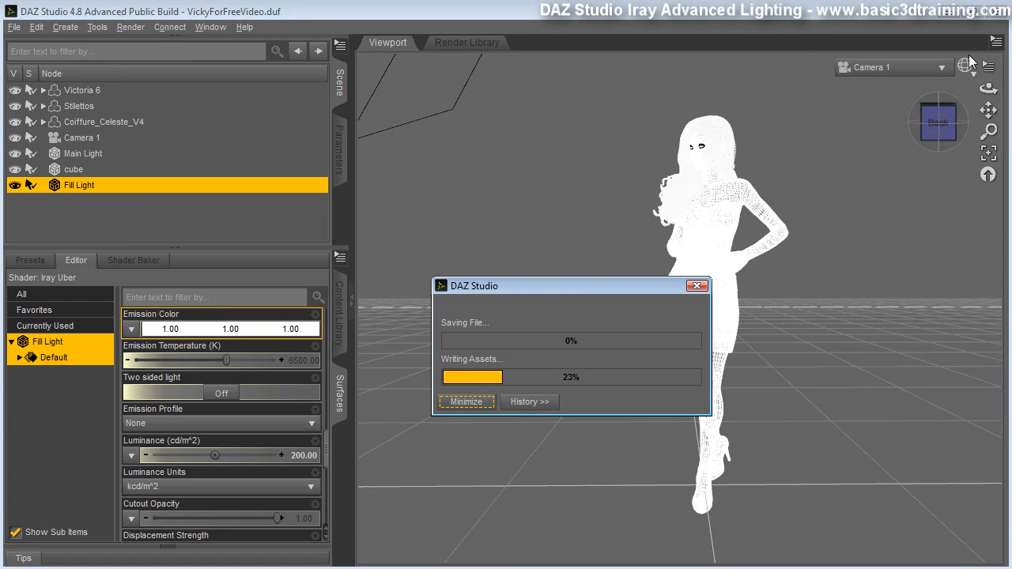
click(78, 138)
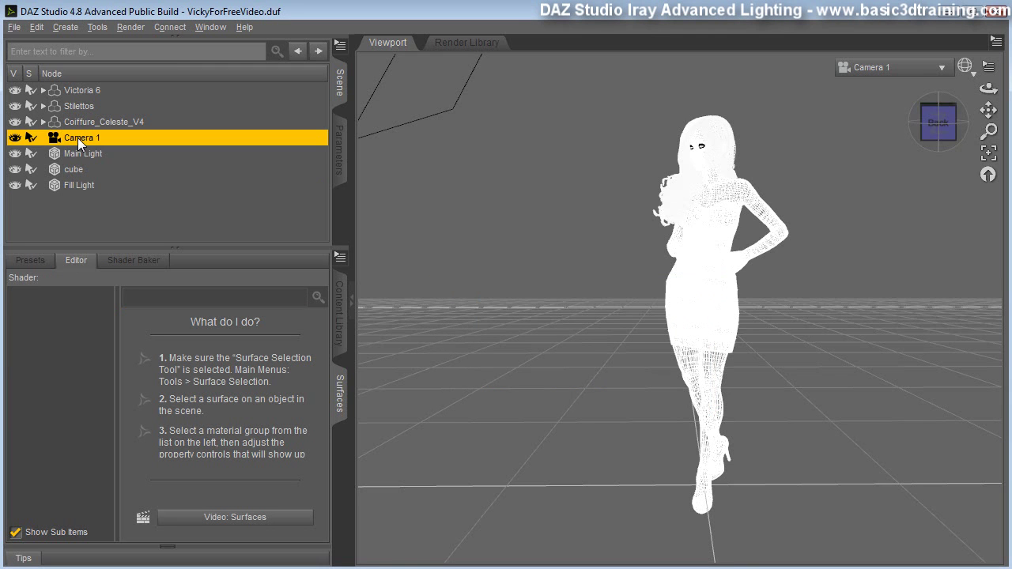
click(340, 151)
click(233, 82)
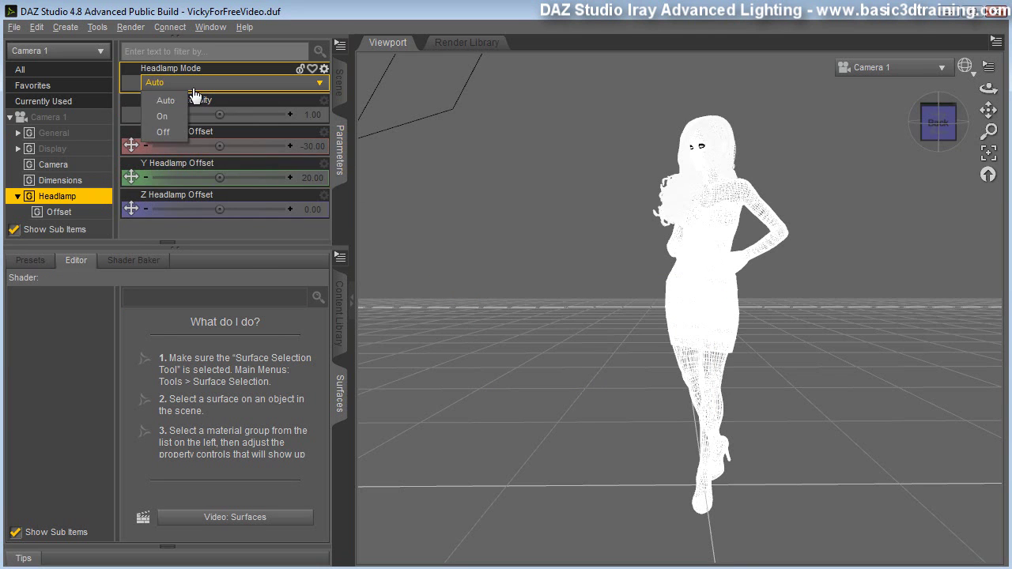
click(163, 131)
- Preview the scene in the viewport with NVIDIA Iray DrawStyle
click(974, 72)
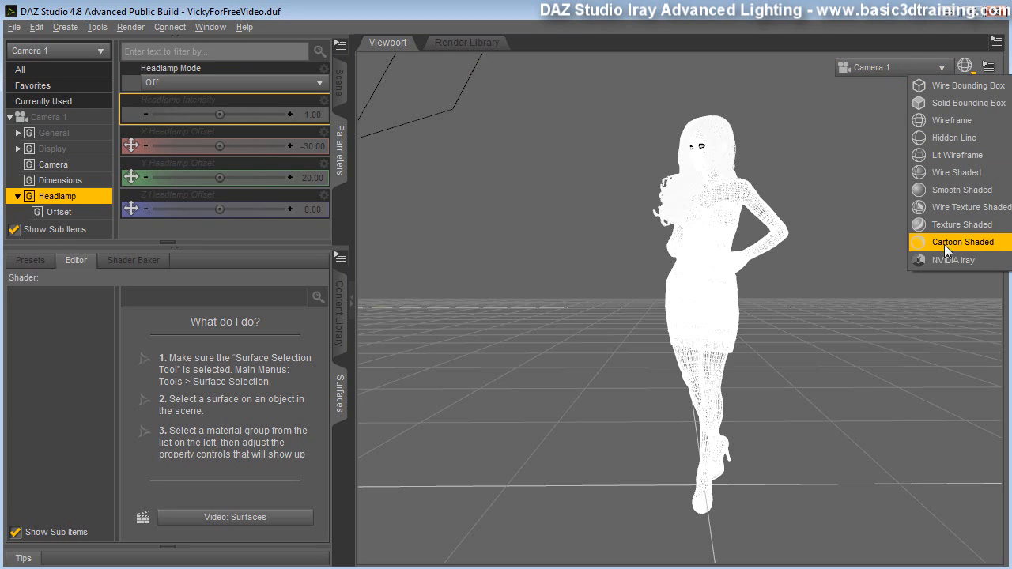
click(964, 255)
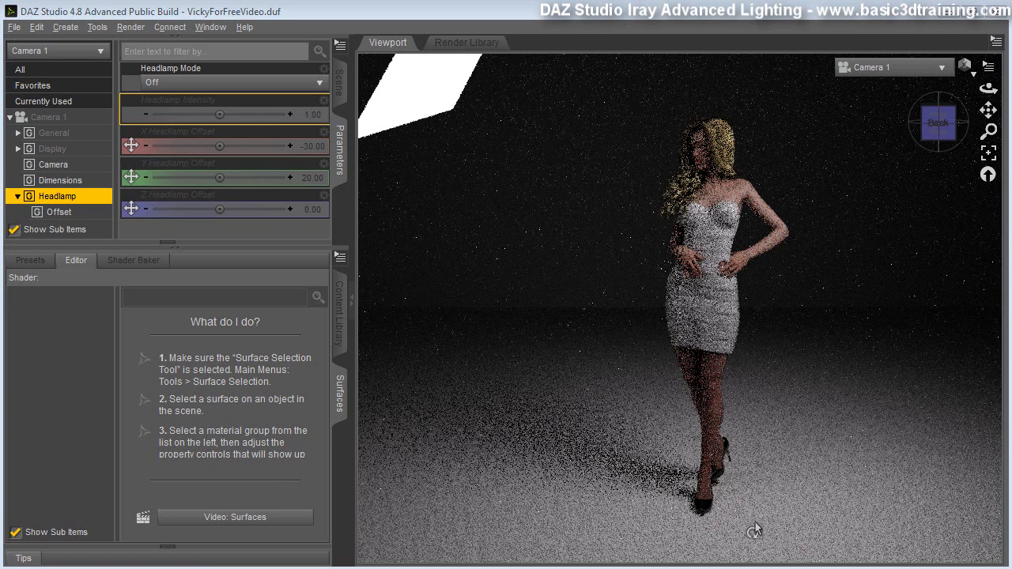
- Lower the Fill Light luminance through 1000 and 50 down to about 30 kcd/m^2
click(339, 82)
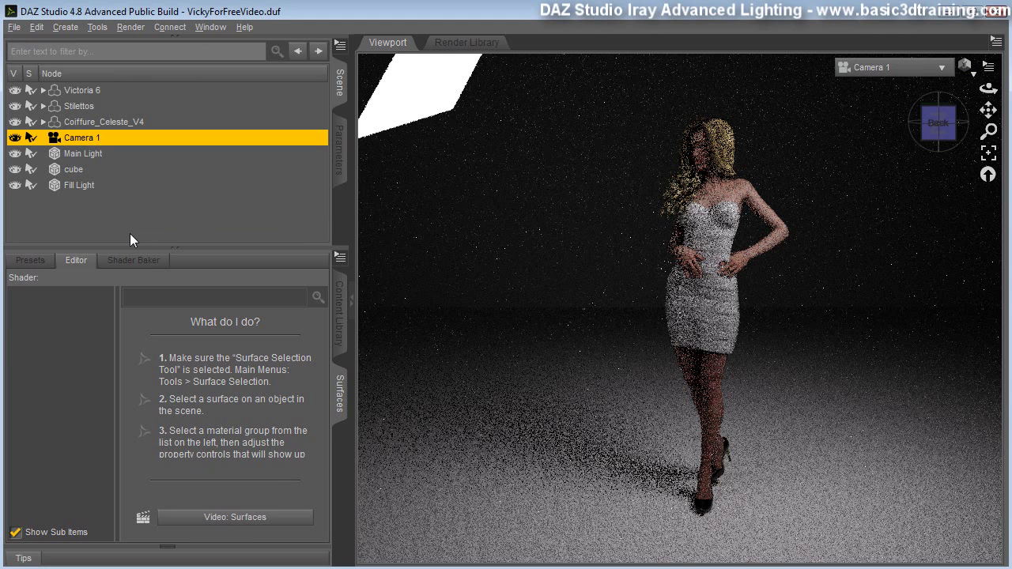
click(79, 185)
mouse_move(221, 321)
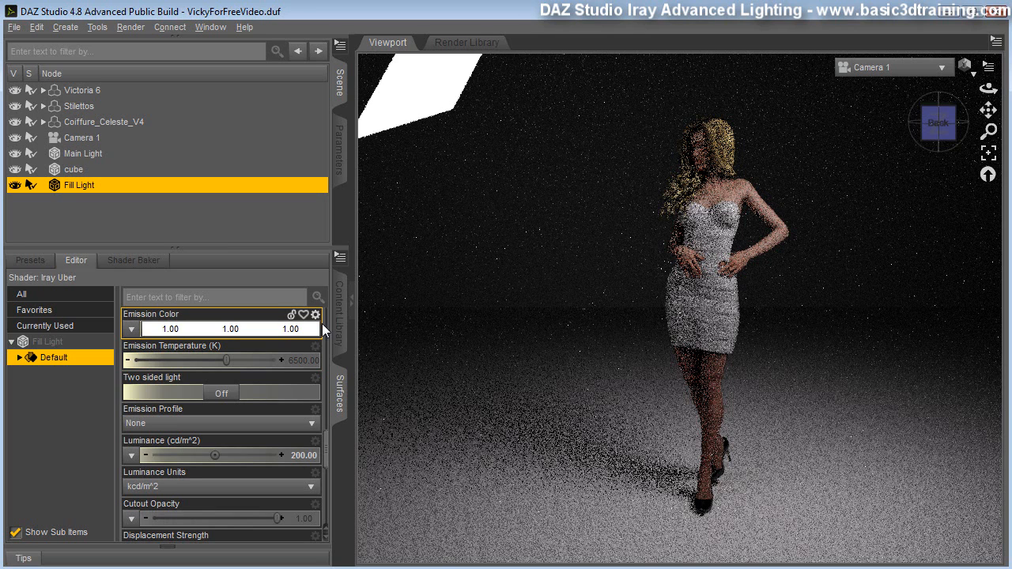
double_click(304, 456)
text(1000)
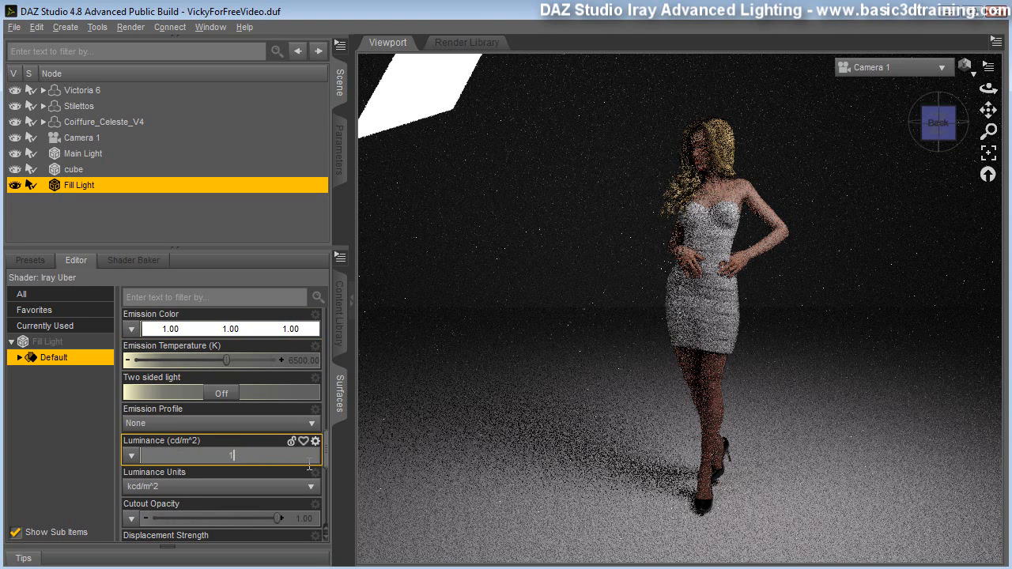
text(00.00)
key(Return)
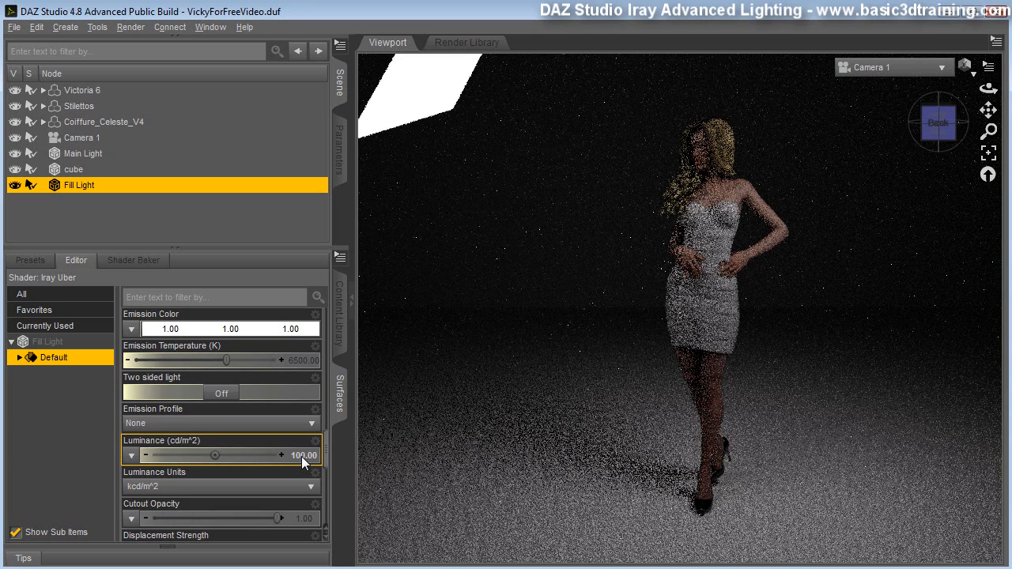
double_click(303, 456)
text(50)
key(Return)
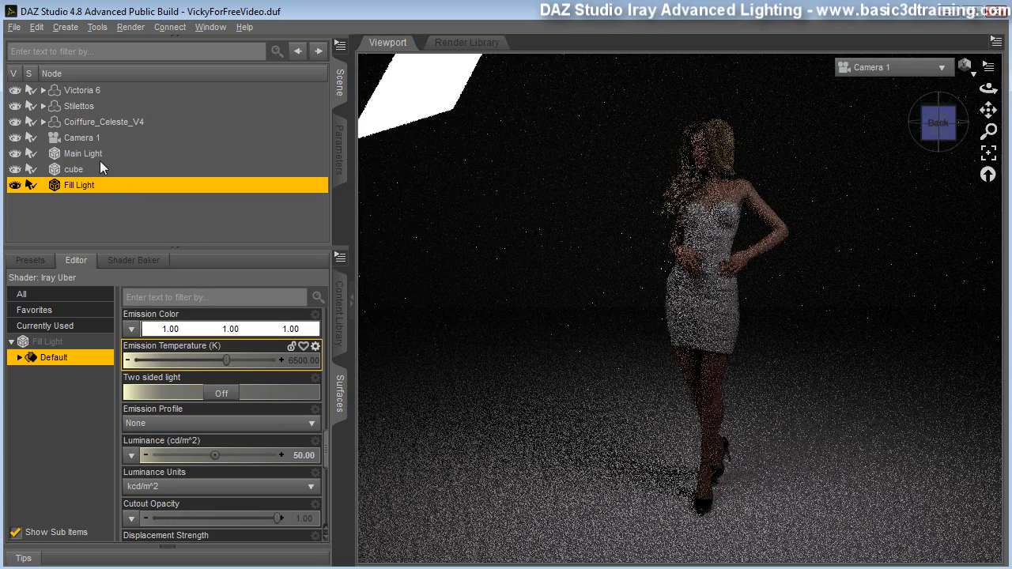
drag(216, 456, 214, 455)
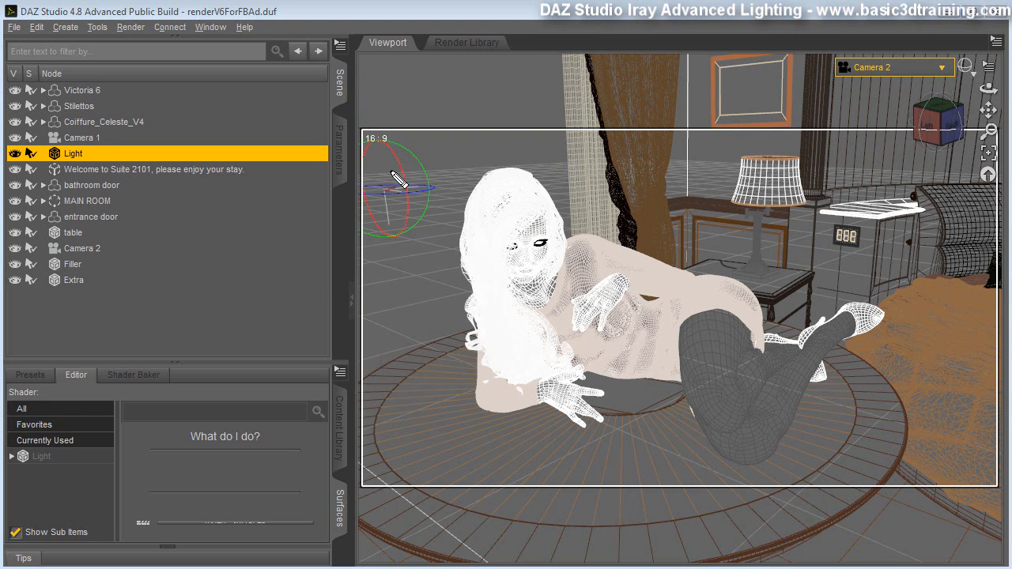
- Draw red arrows marking light toward the reclining figure's head and legs
mouse_move(385, 171)
mouse_down()
mouse_move(545, 320)
mouse_move(531, 258)
mouse_up()
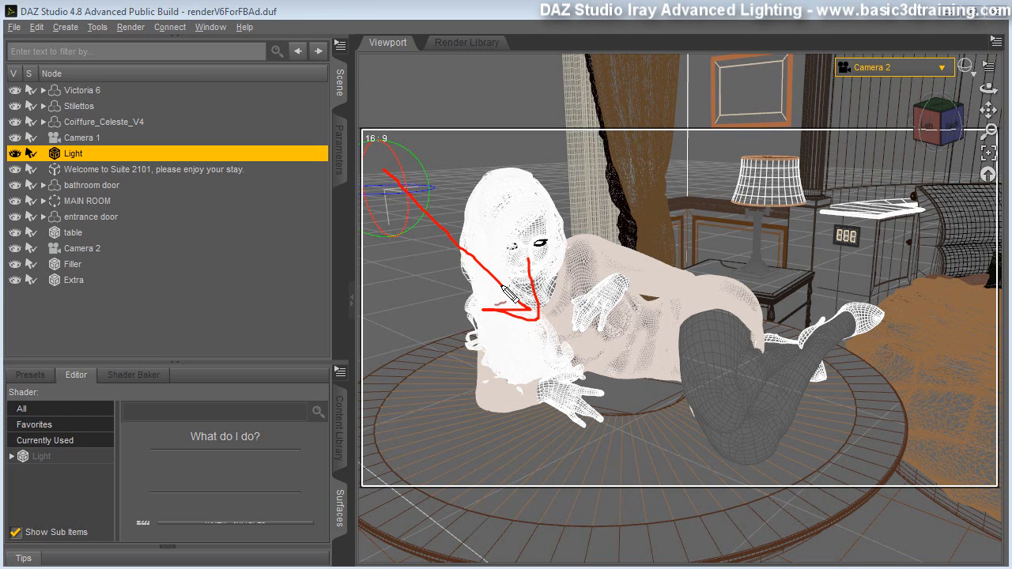
drag(856, 387, 968, 474)
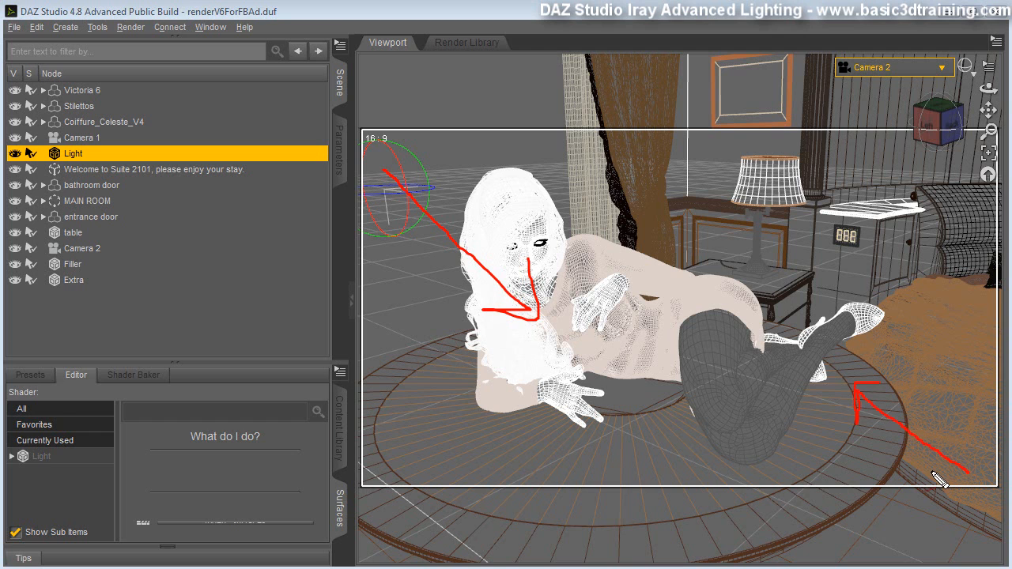